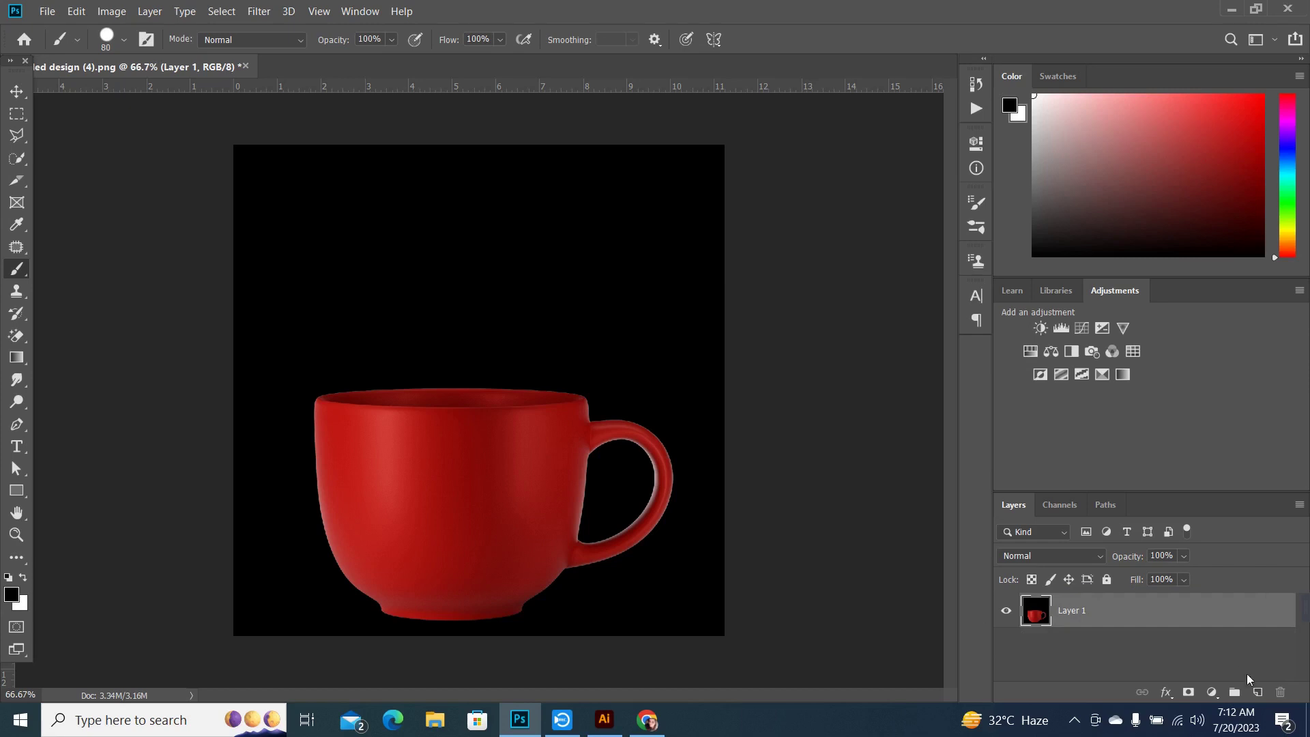
- On a new Layer 2, paint a thick white wavy stroke rising upward from the cup rim
click(1259, 693)
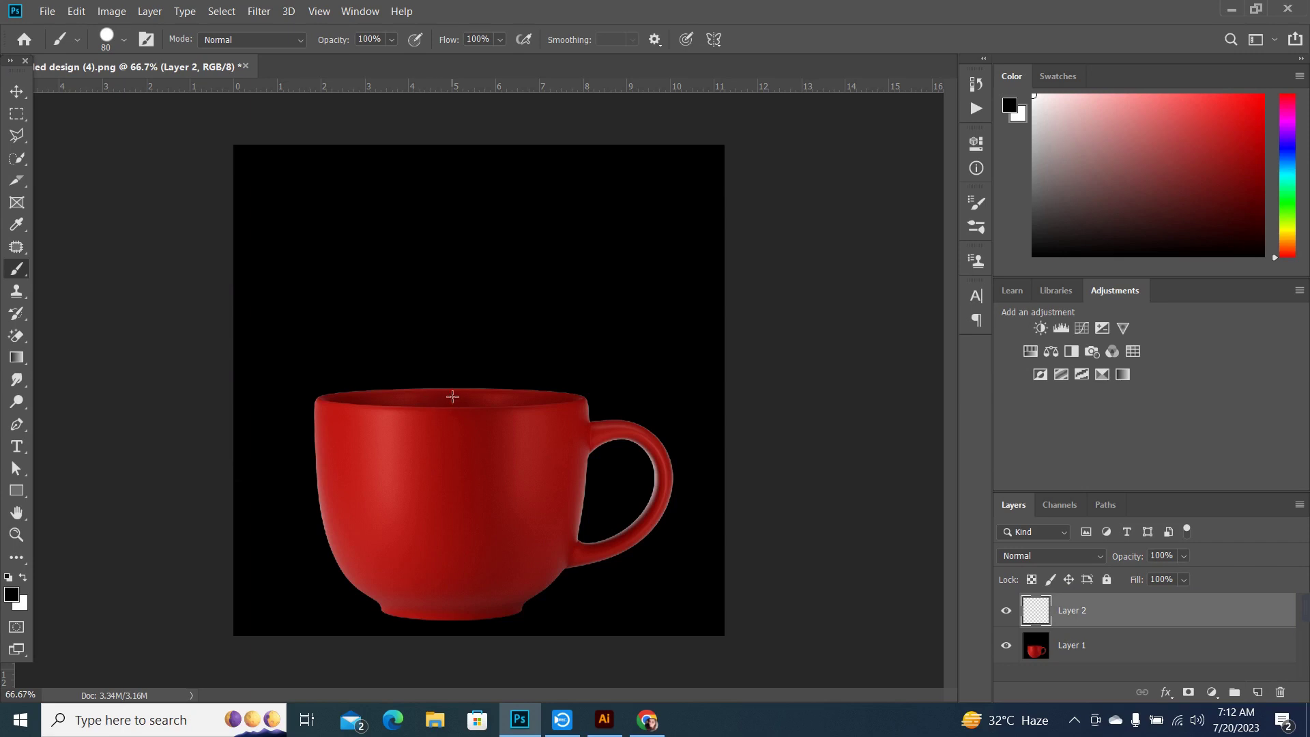
click(452, 397)
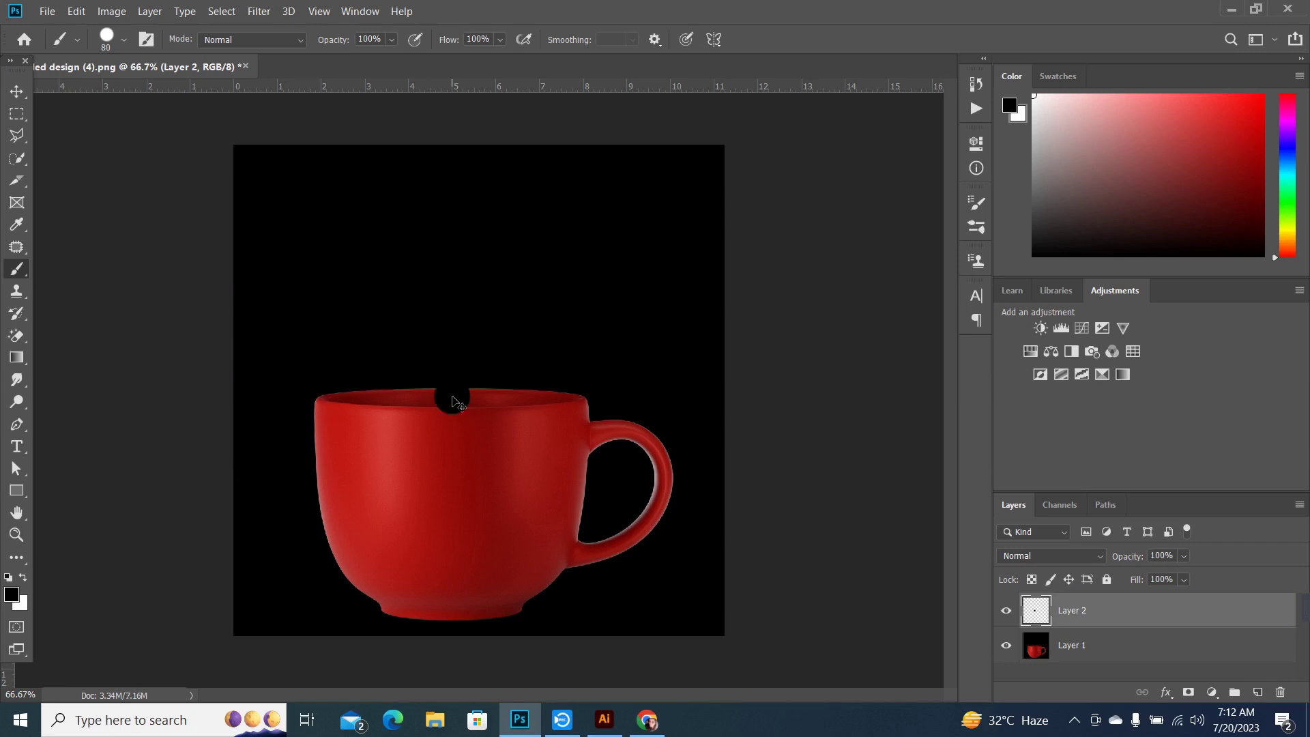
key(ctrl+z)
click(24, 580)
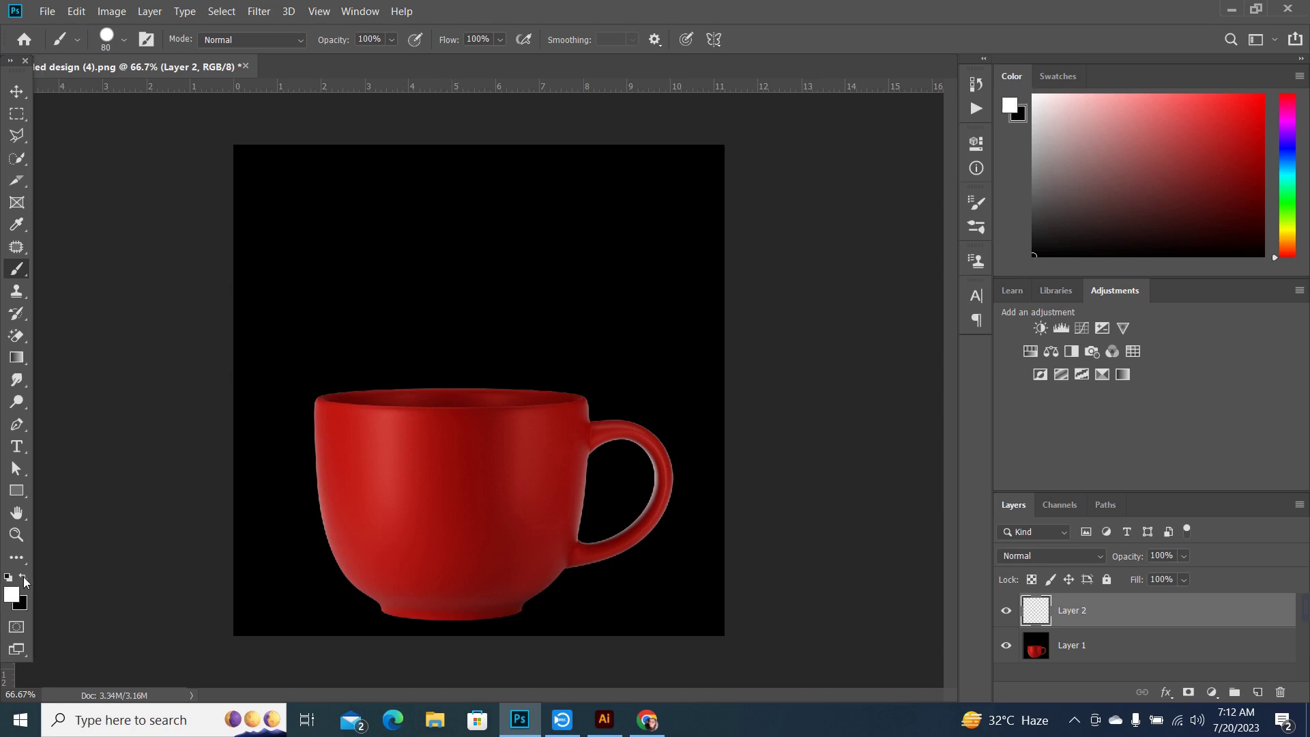
mouse_move(461, 399)
mouse_down()
mouse_move(463, 255)
mouse_move(521, 178)
mouse_move(511, 164)
mouse_up()
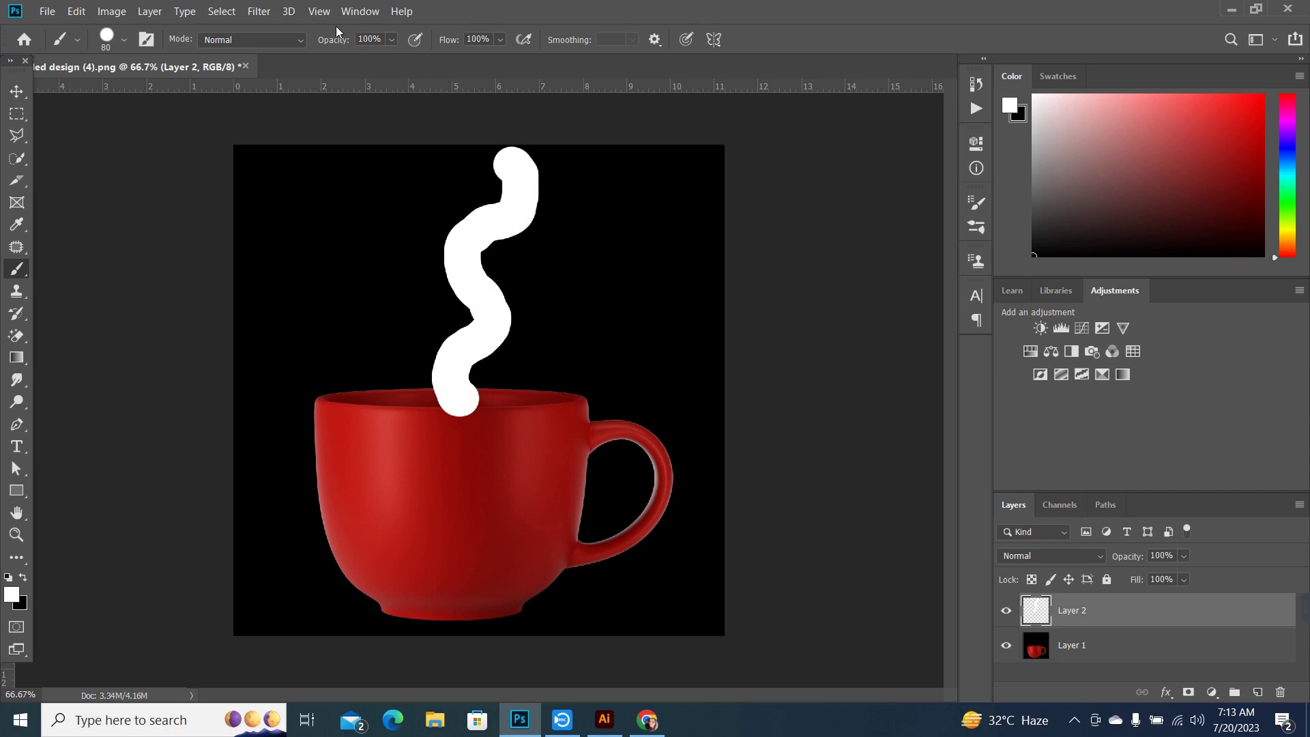
- Start a Path Blur and bend its path along the lower curves of the steam stroke
click(260, 16)
mouse_move(307, 207)
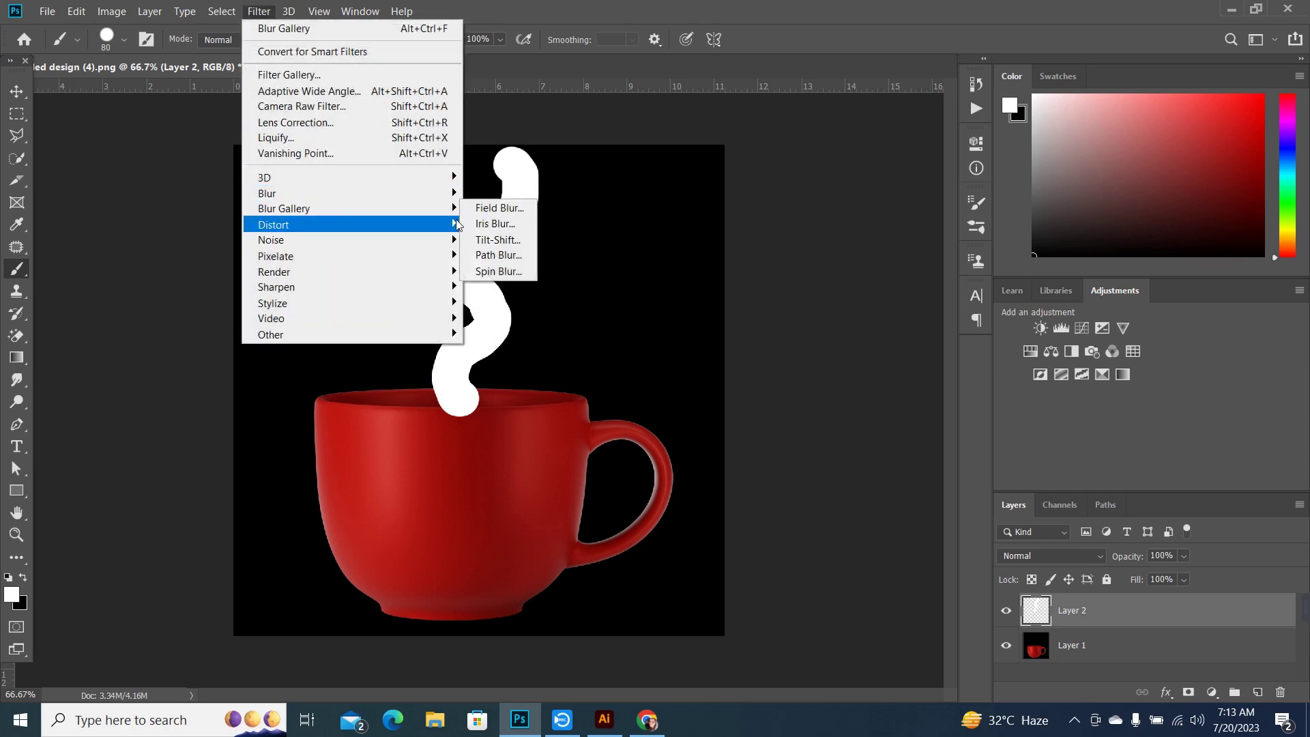
click(496, 255)
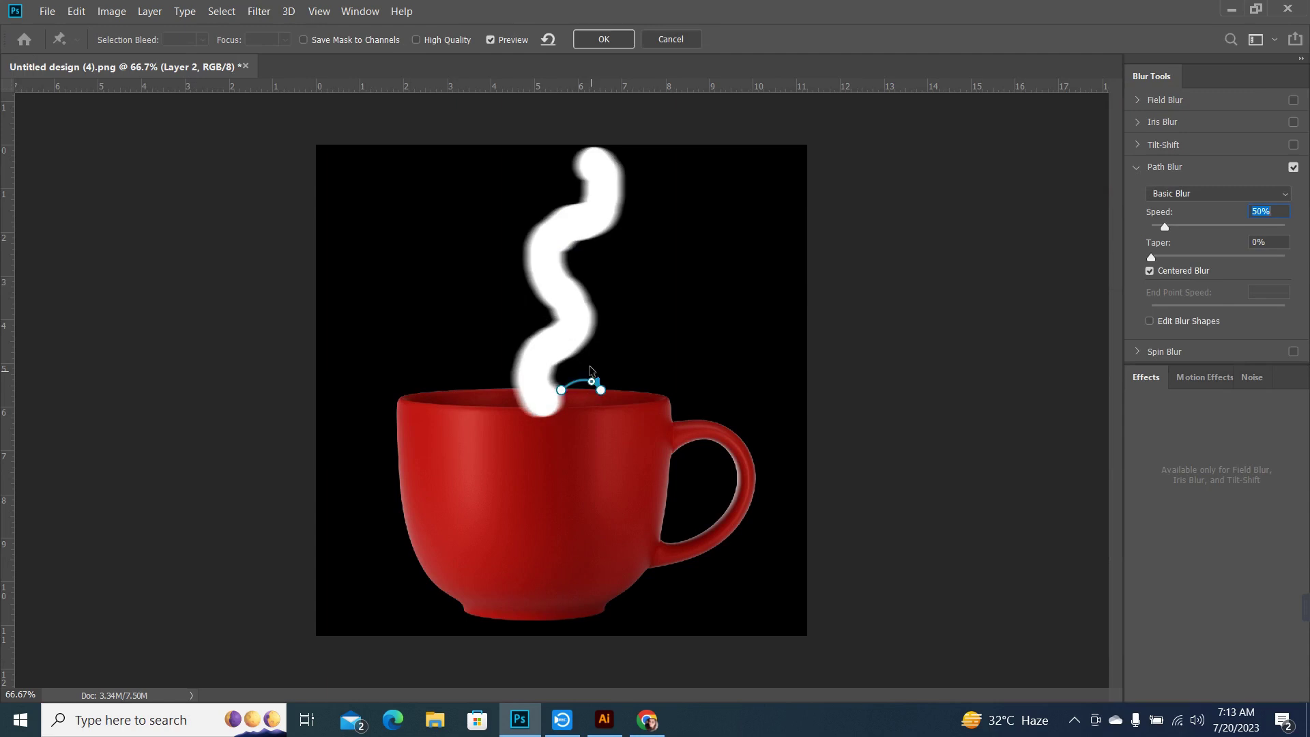
drag(580, 389, 569, 341)
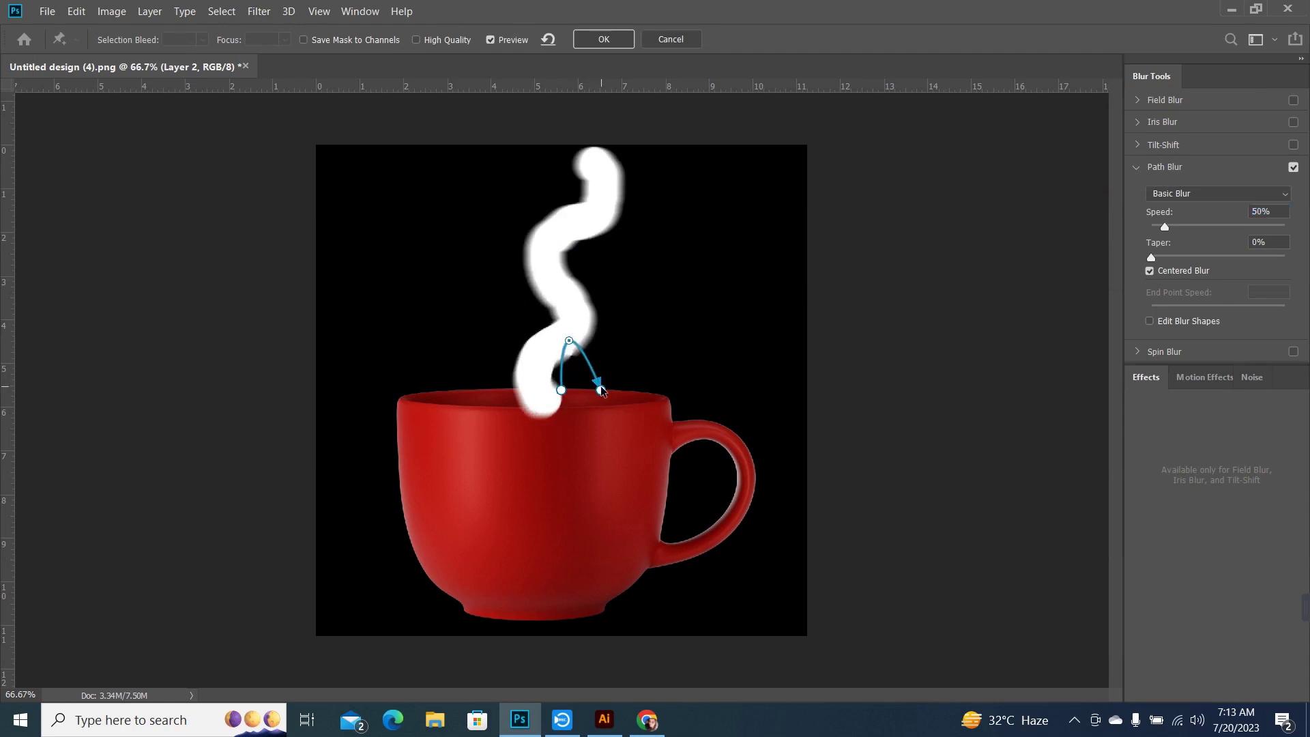
mouse_move(600, 387)
mouse_down()
mouse_move(595, 322)
mouse_move(580, 312)
mouse_up()
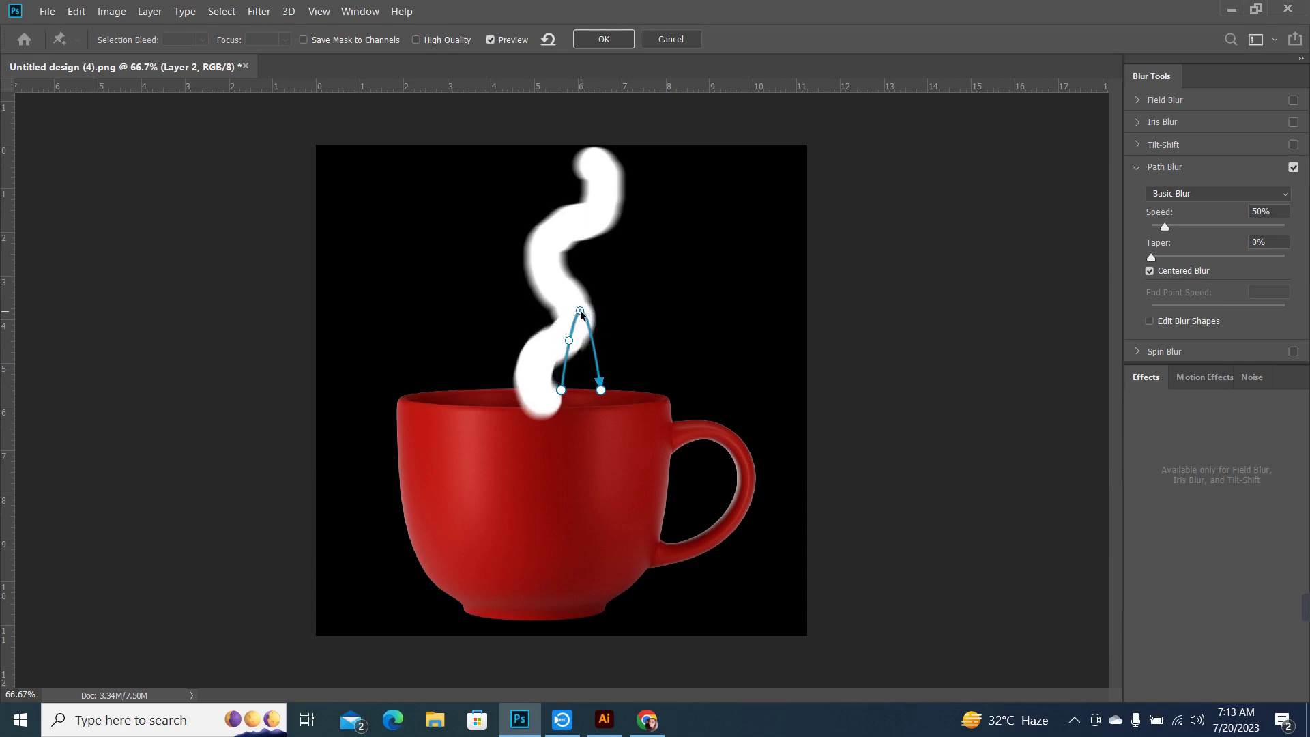
mouse_move(565, 365)
mouse_down()
mouse_move(522, 372)
mouse_move(543, 412)
mouse_up()
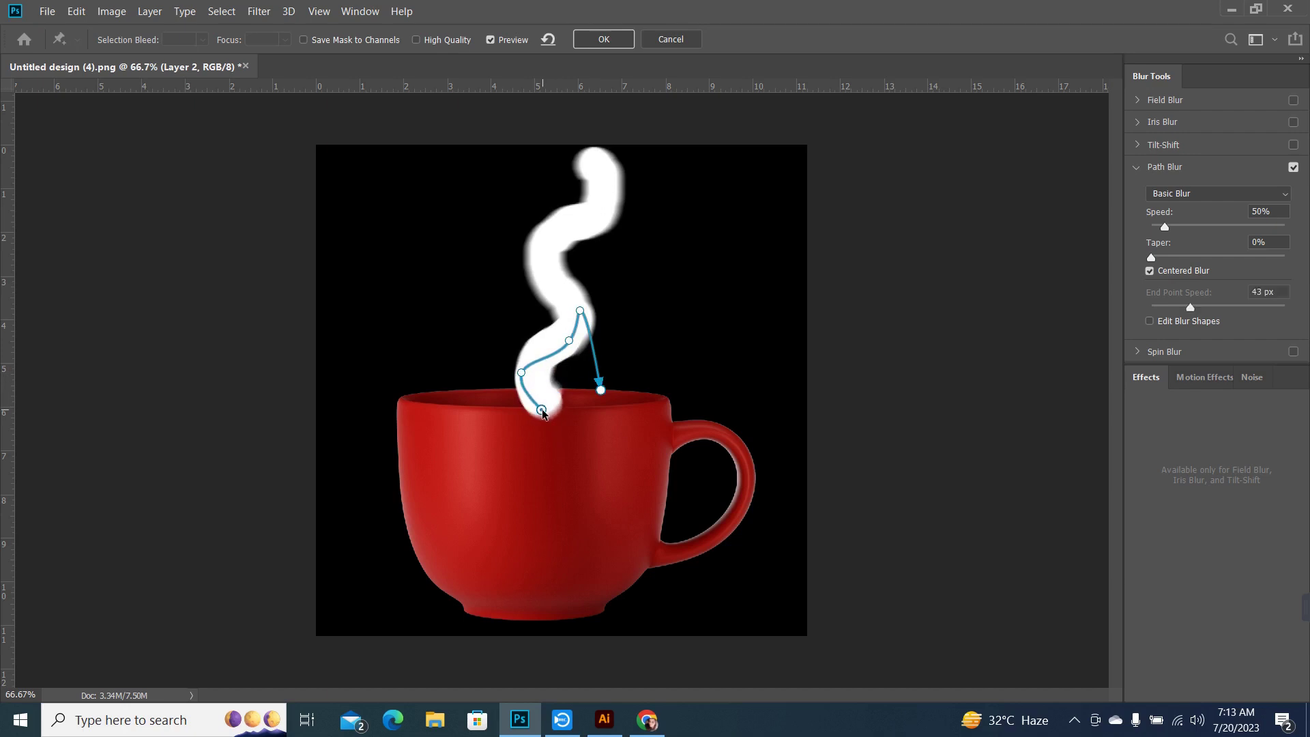
mouse_move(569, 341)
mouse_down()
mouse_move(555, 335)
mouse_move(530, 375)
mouse_up()
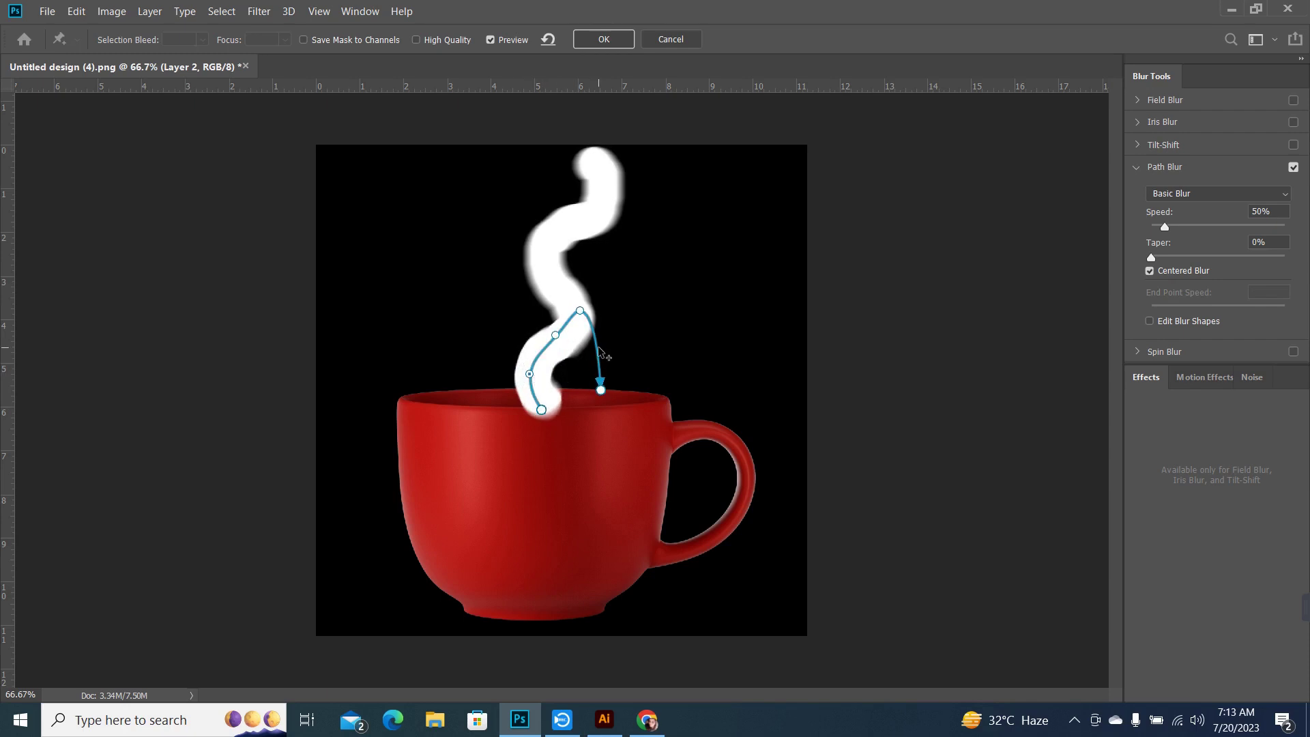
- Extend the blur path to the steam's top and apply the Path Blur at 50% speed
mouse_move(597, 352)
mouse_down()
mouse_move(583, 285)
mouse_move(540, 262)
mouse_up()
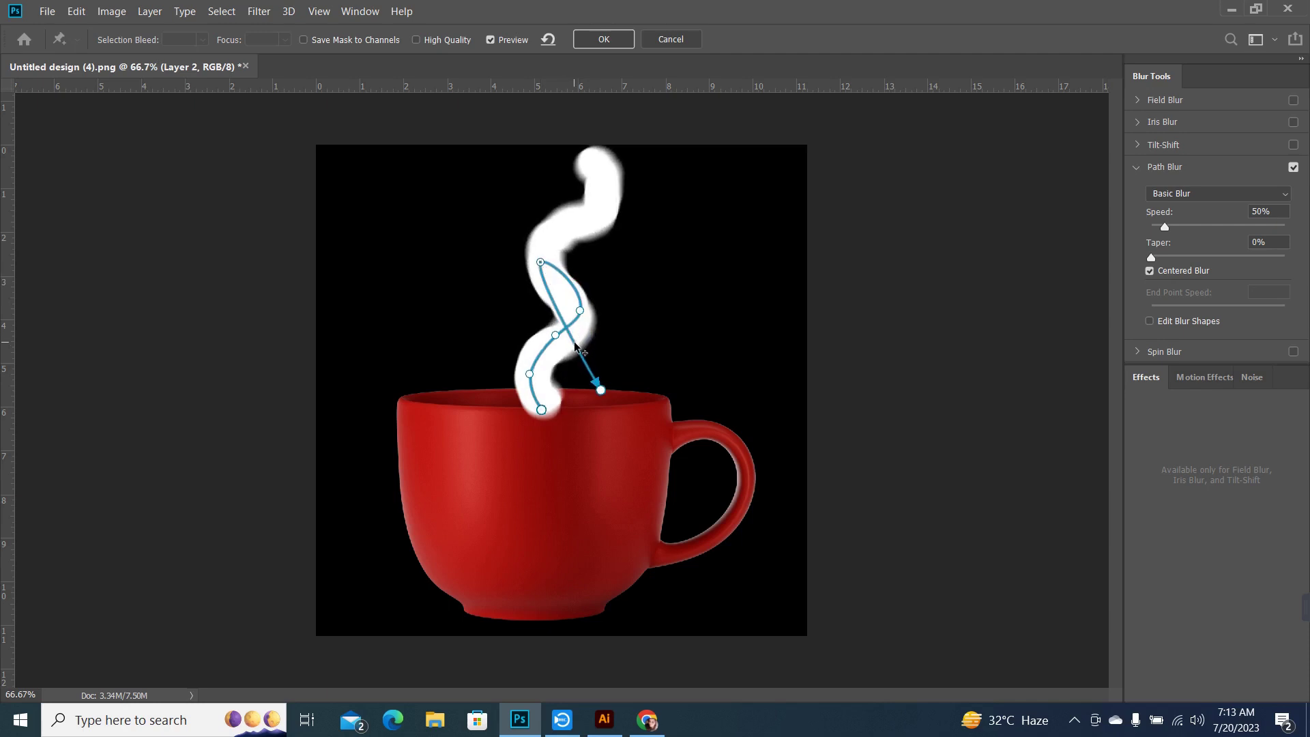
drag(576, 348, 582, 217)
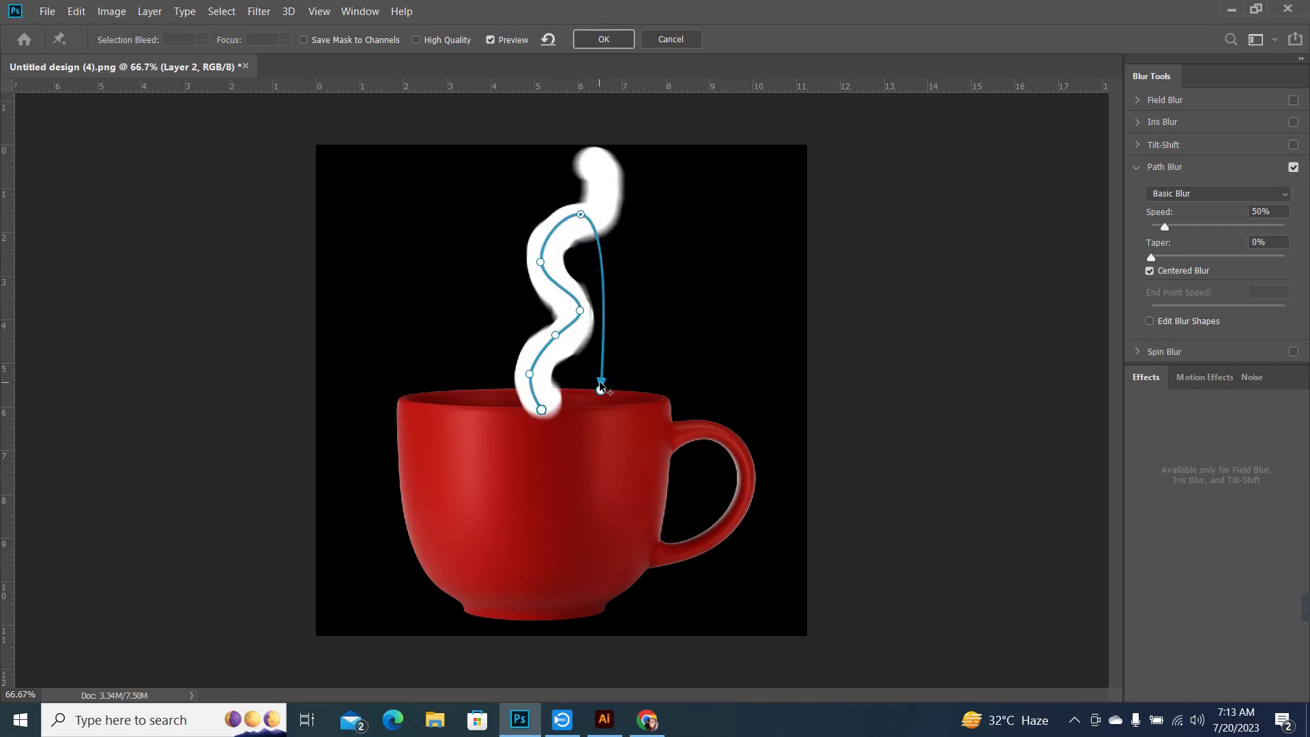
drag(604, 300, 614, 211)
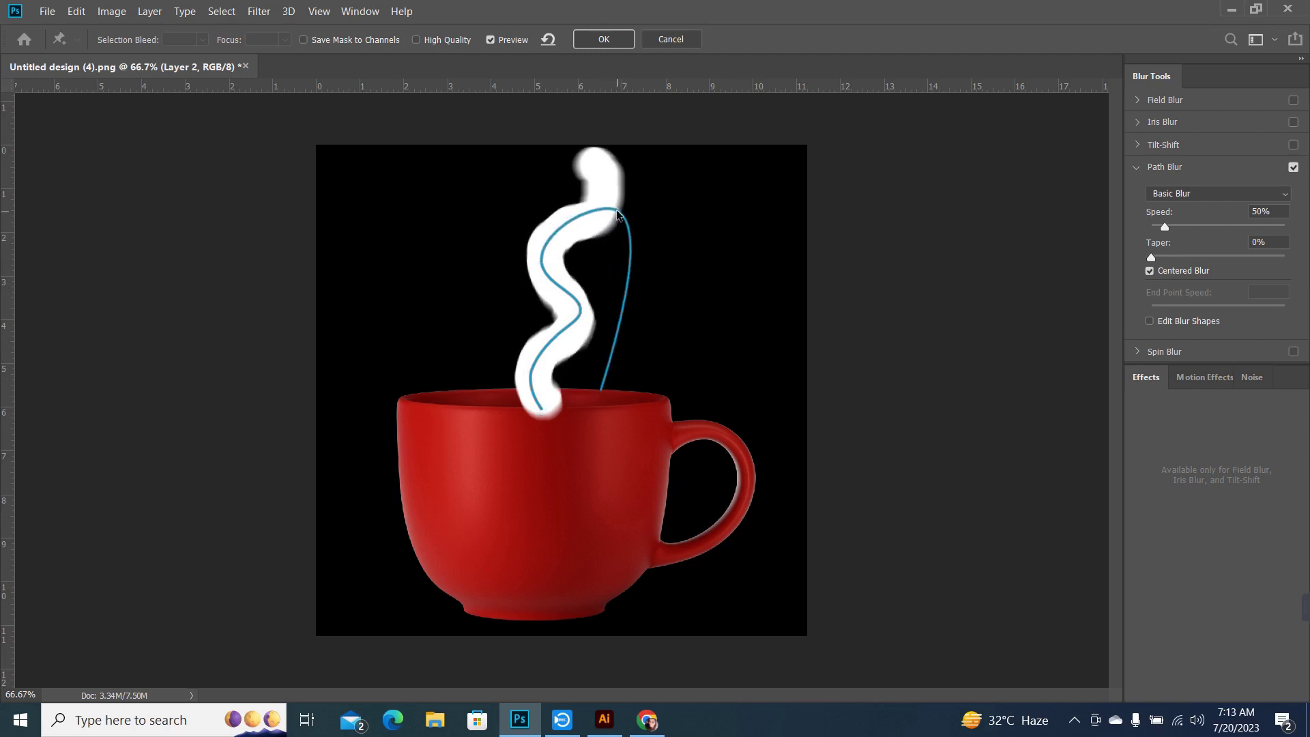
drag(620, 320, 665, 254)
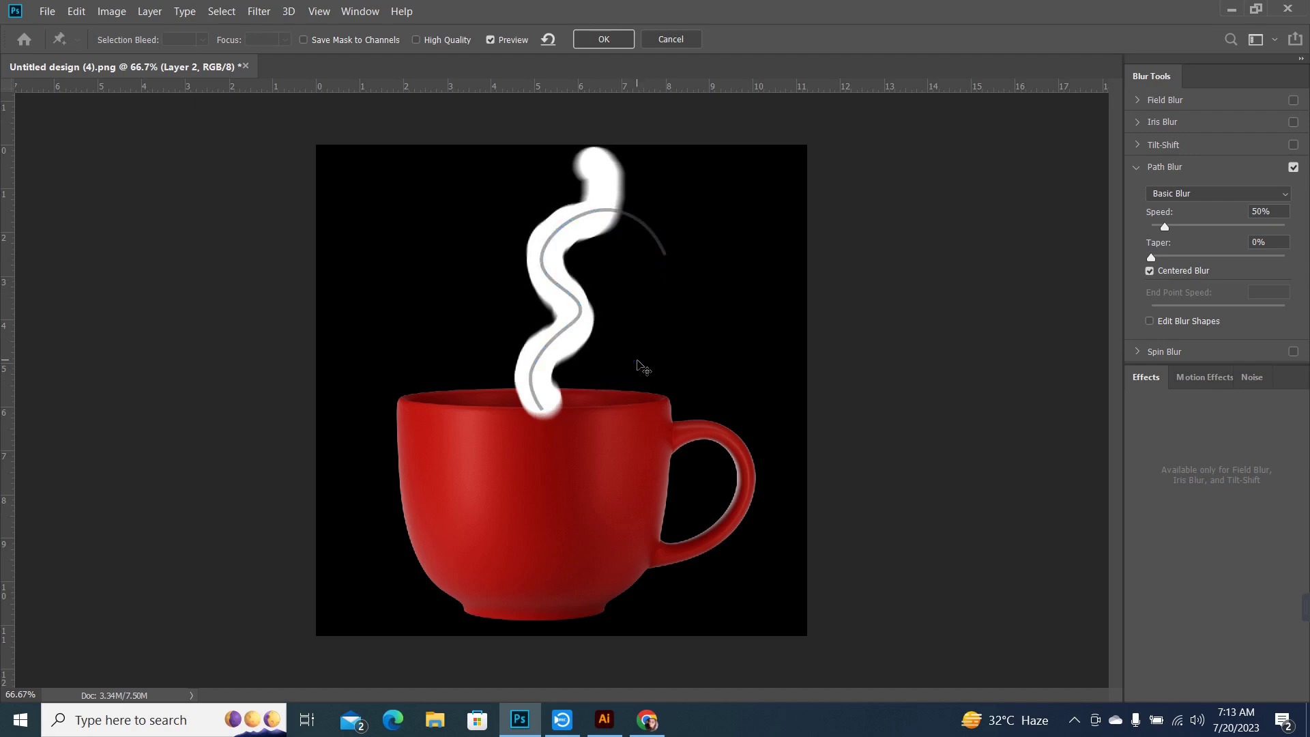
key(ctrl+z)
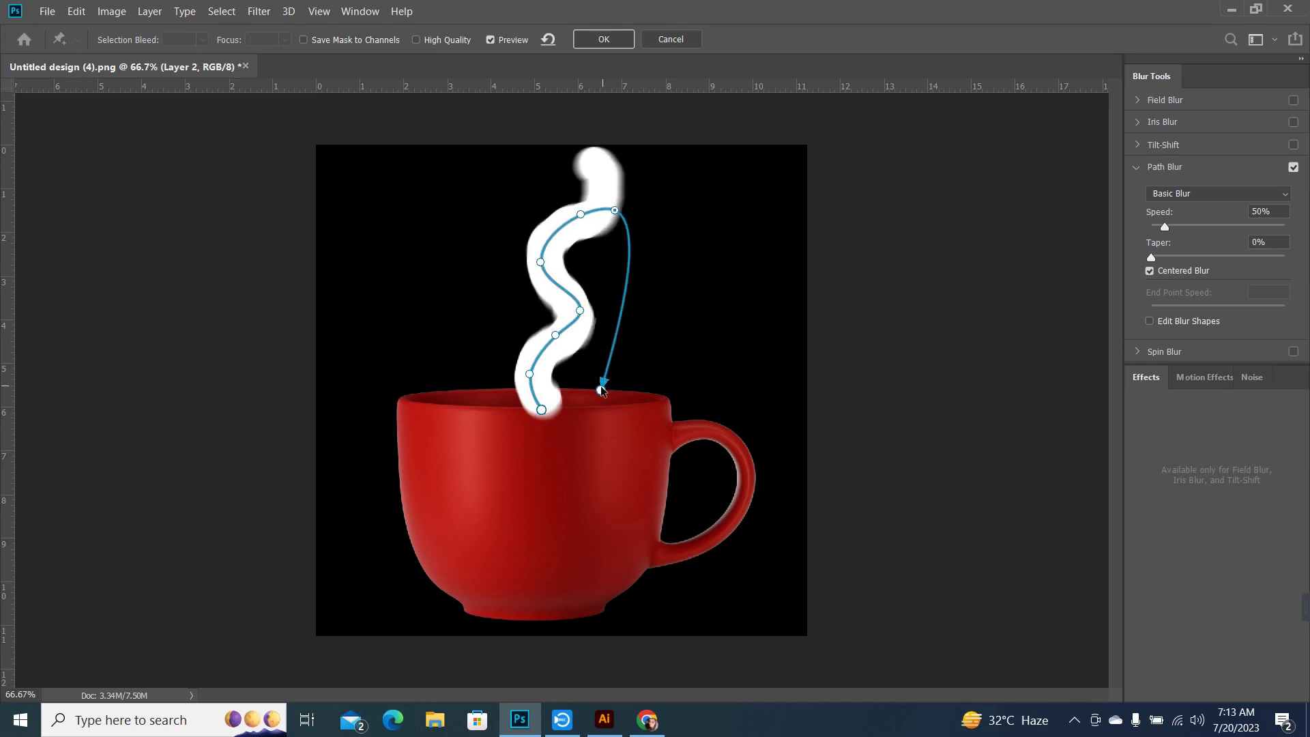
mouse_move(602, 391)
mouse_down()
mouse_move(670, 183)
mouse_move(596, 159)
mouse_up()
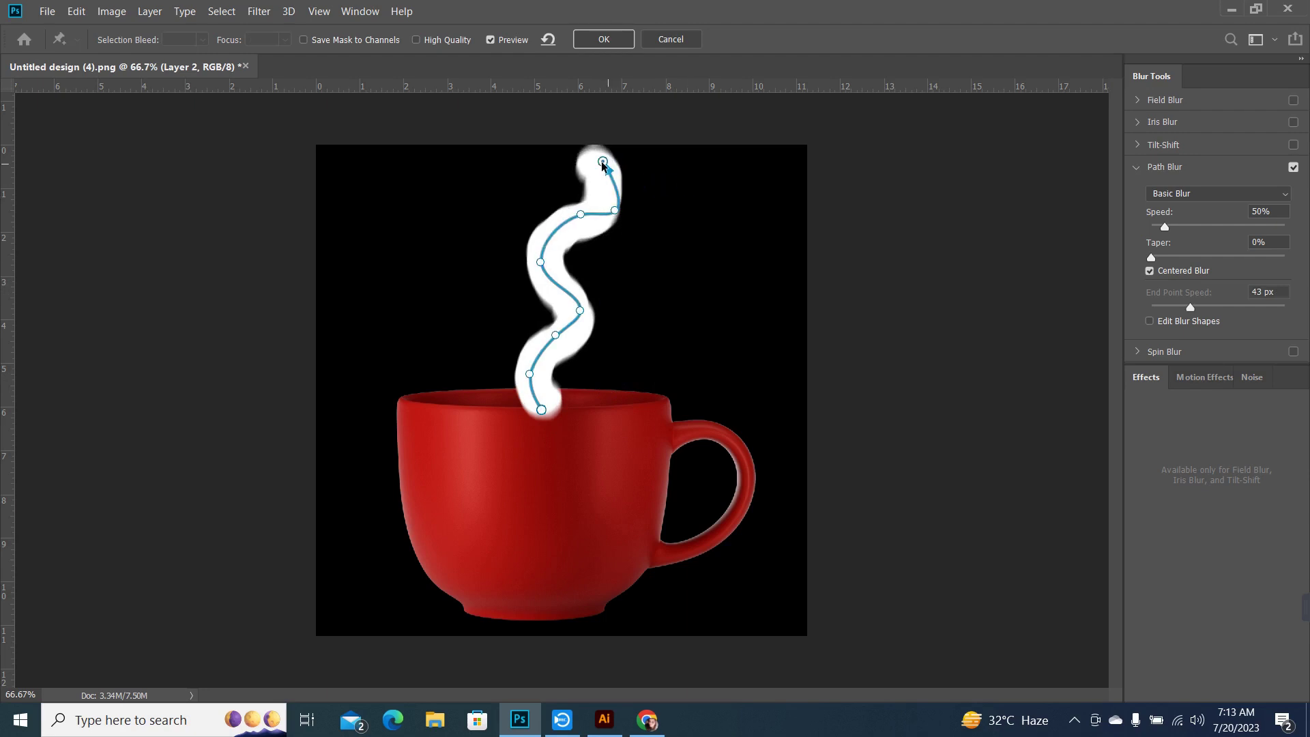
drag(615, 210, 608, 202)
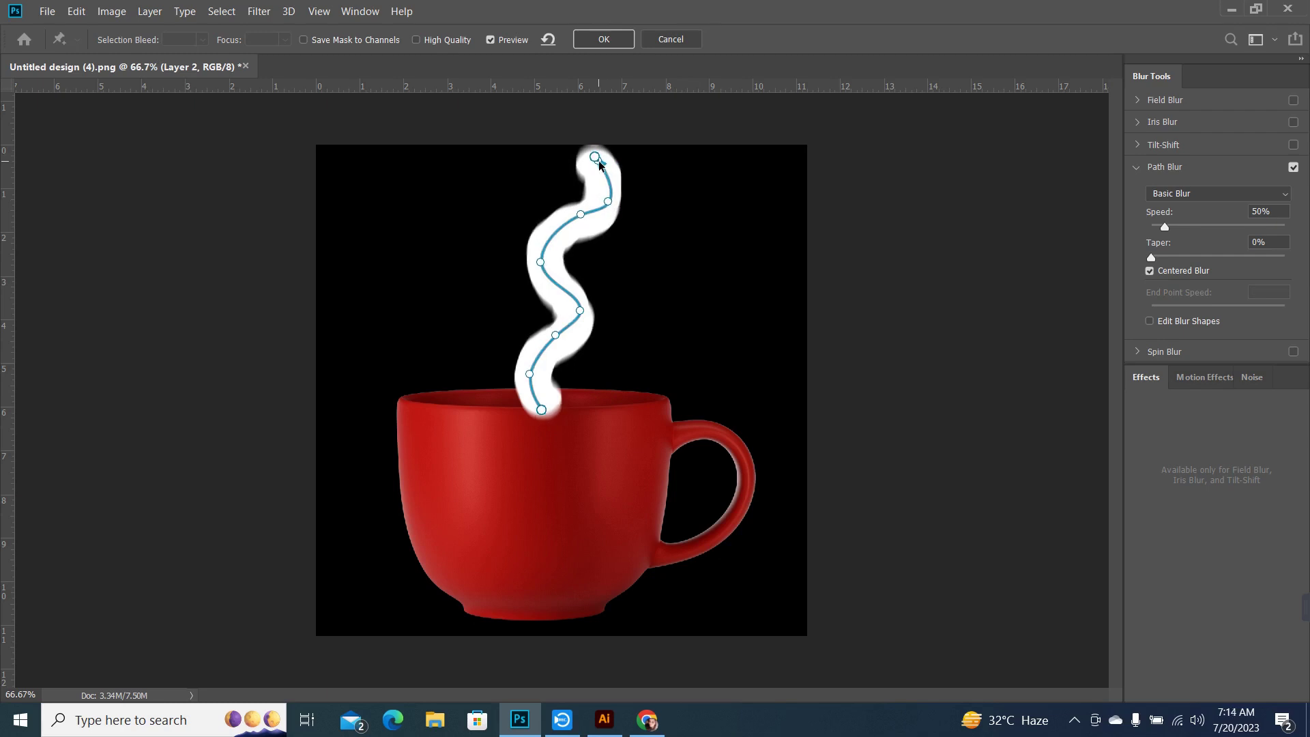
click(603, 39)
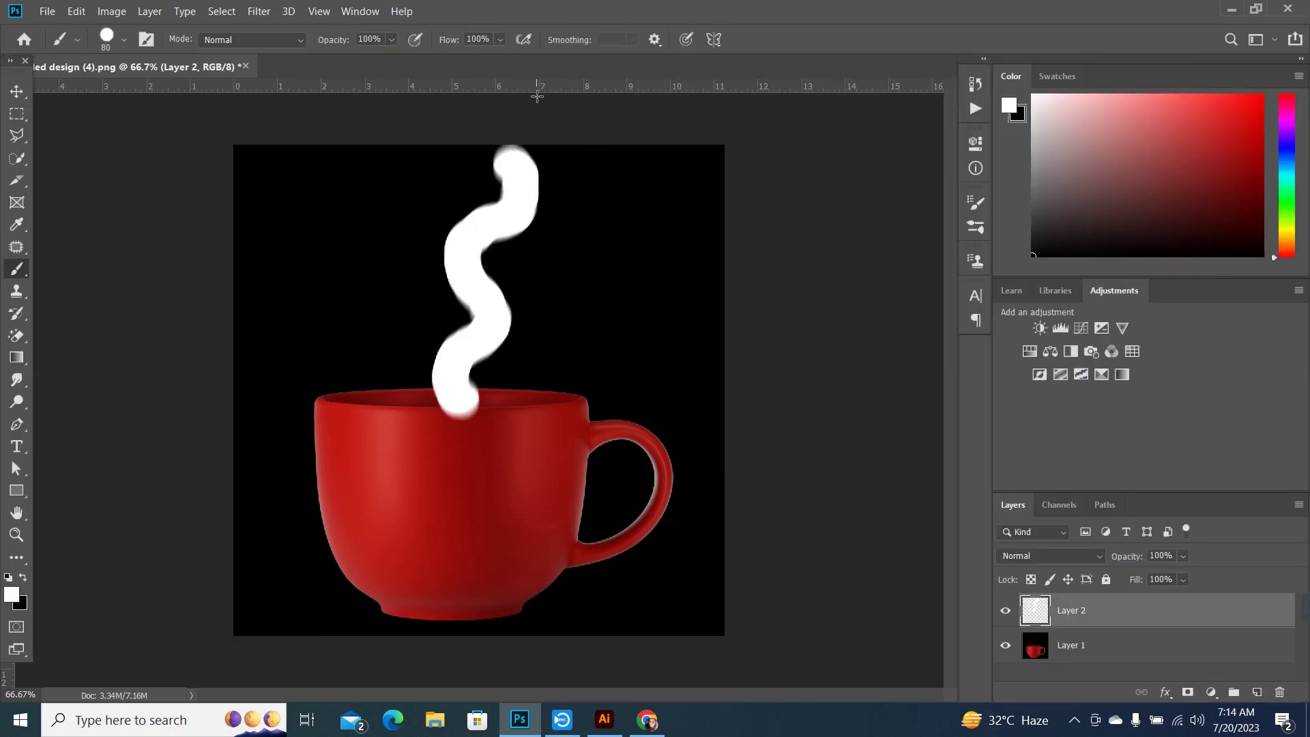
- Apply a second Path Blur to the steam with Speed raised to 500%
click(272, 11)
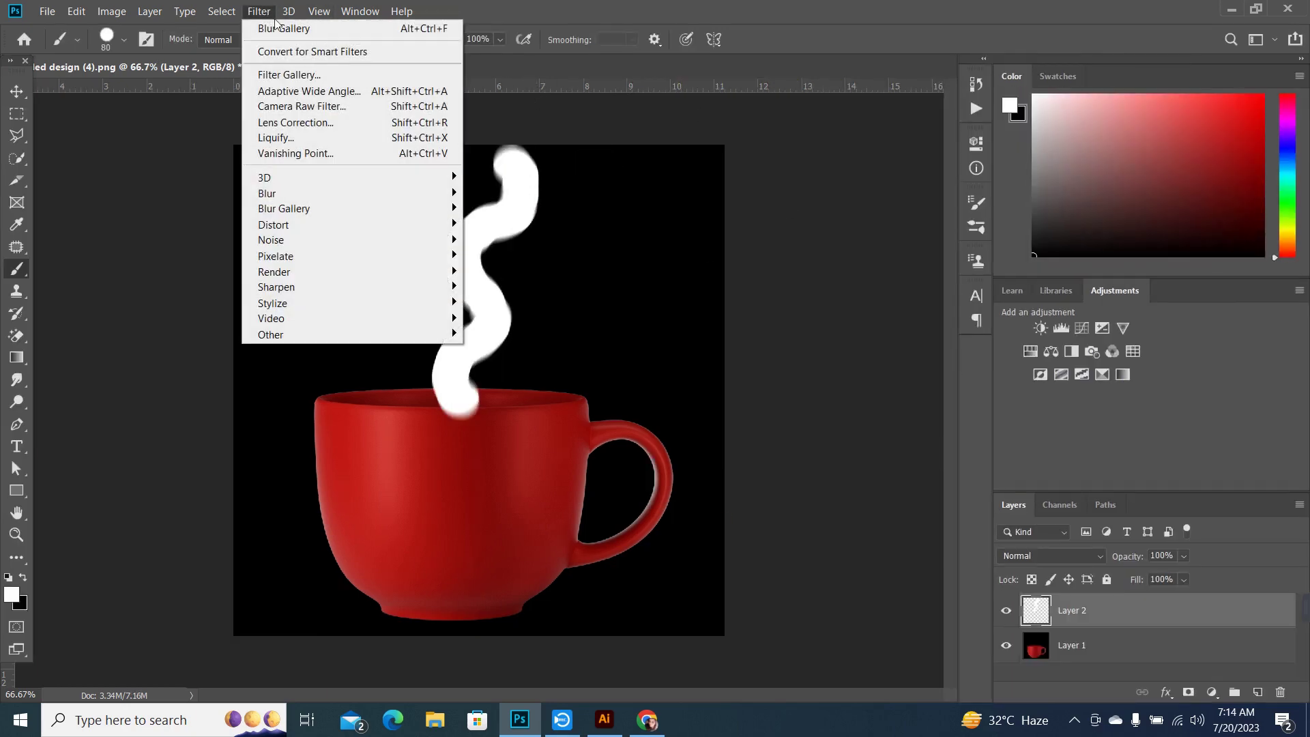
mouse_move(308, 207)
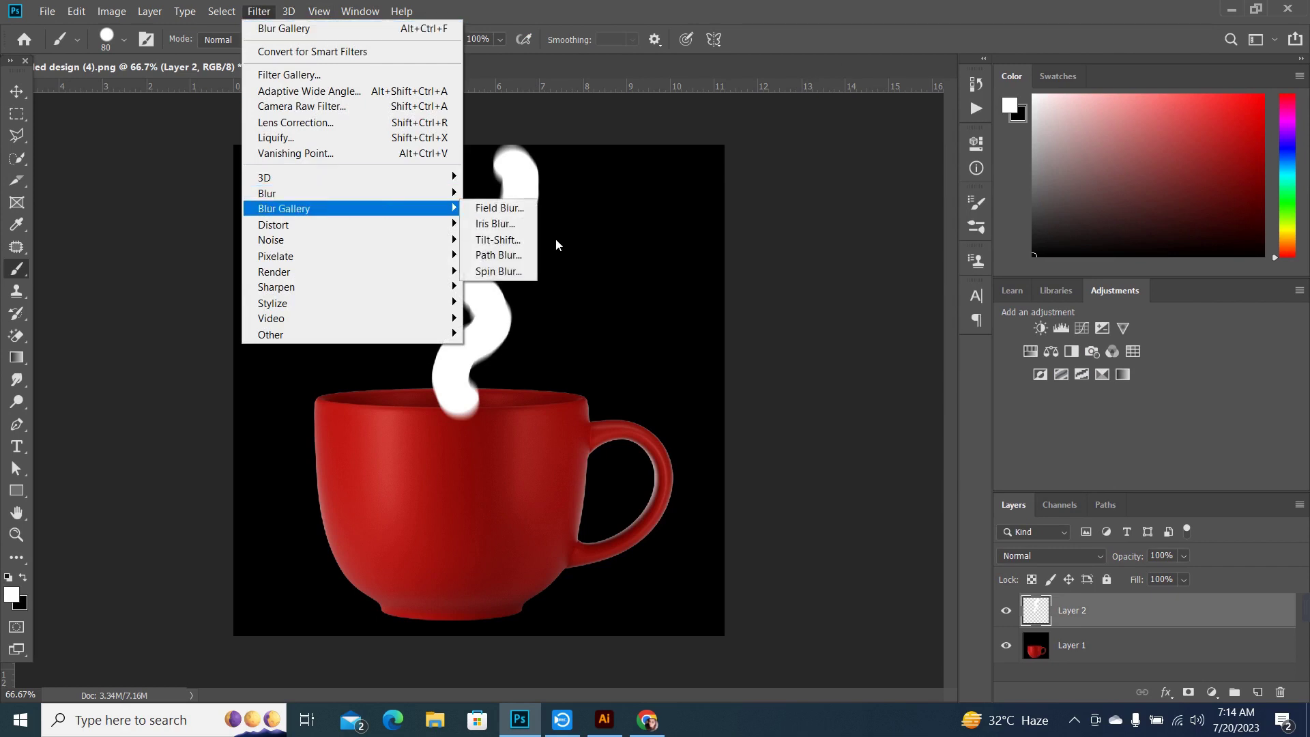
click(498, 254)
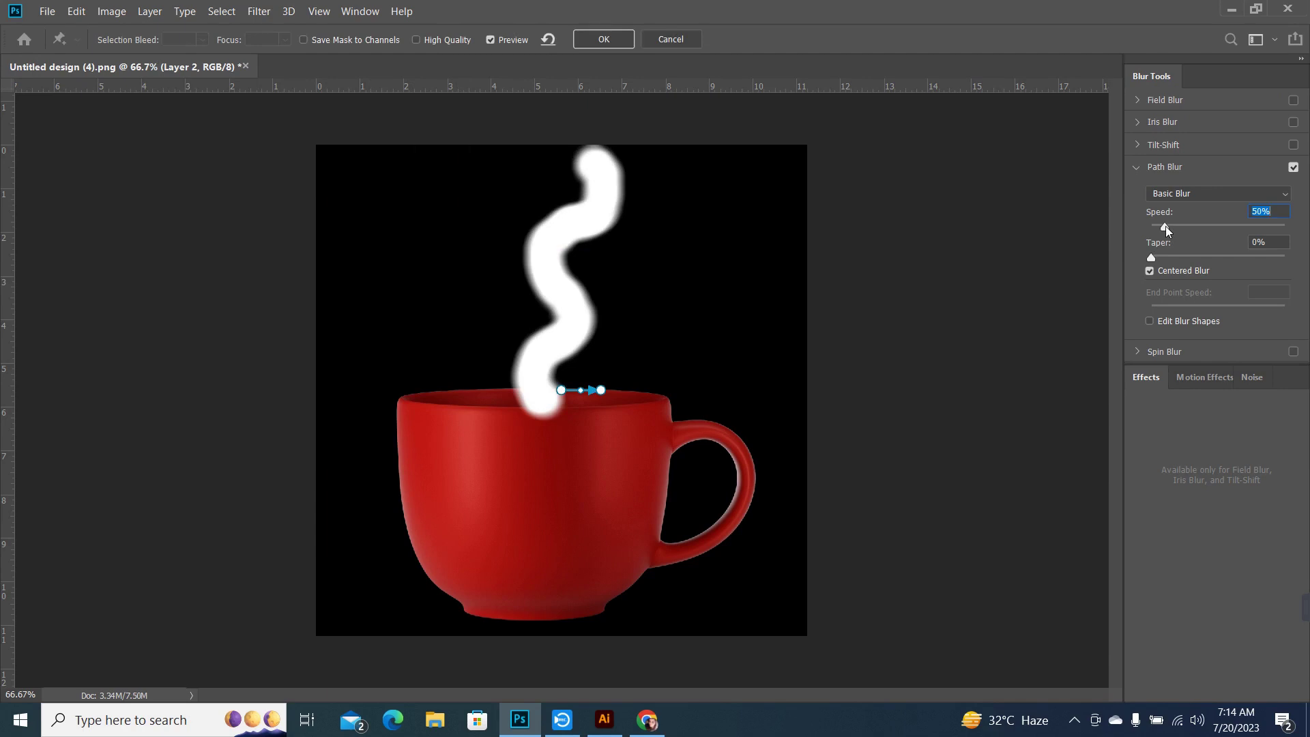
drag(1166, 226, 1296, 239)
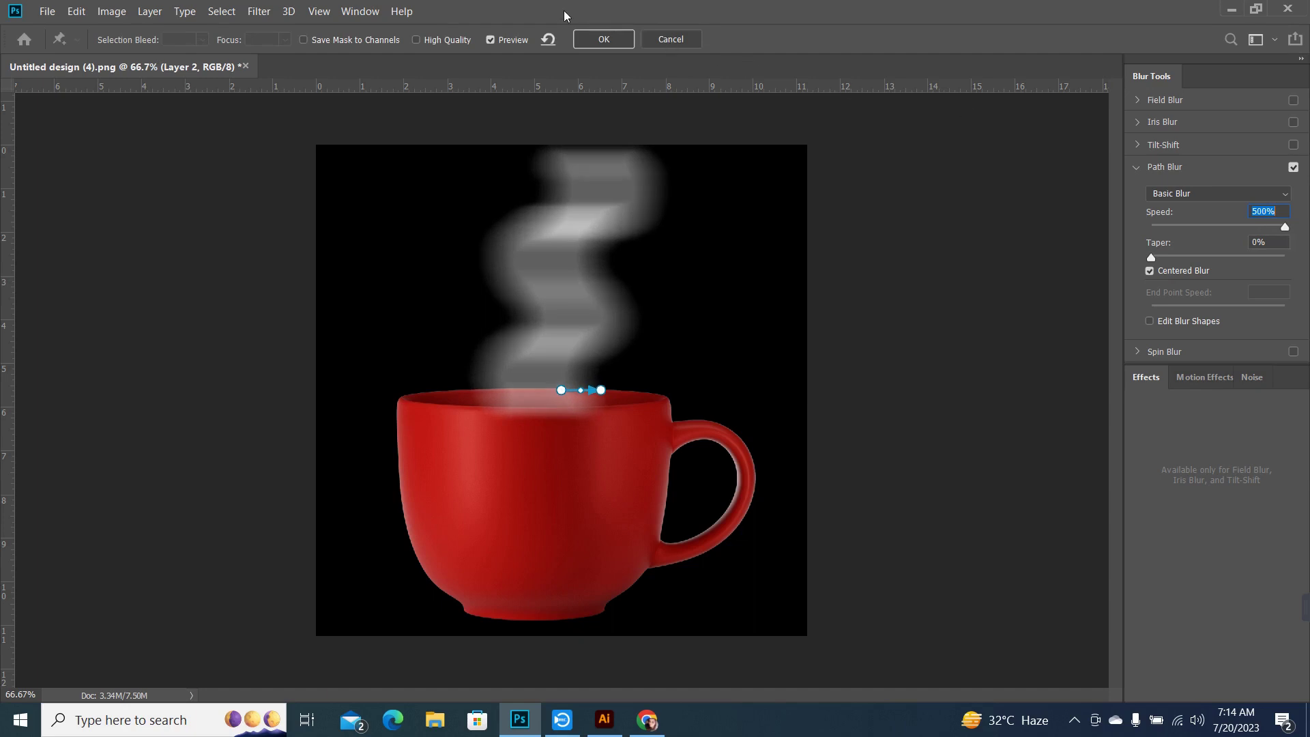
click(607, 43)
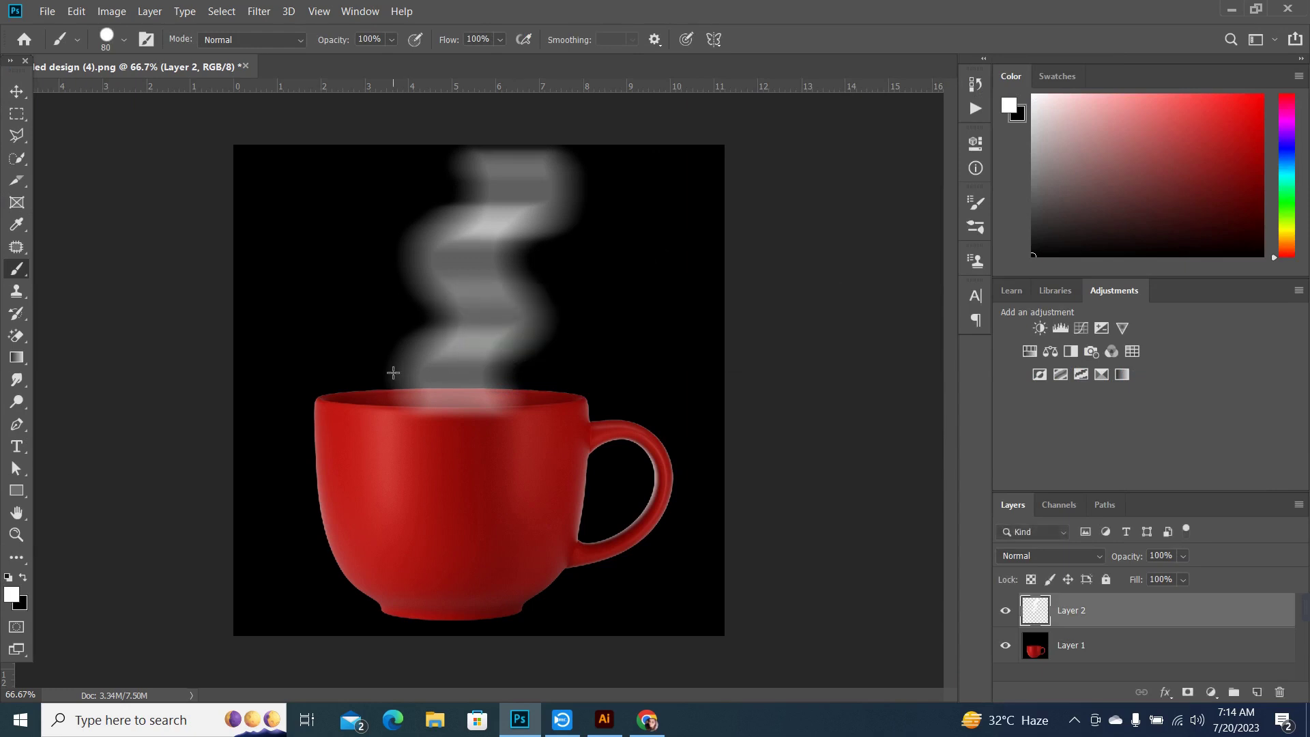
- Add a layer mask to Layer 2, undoing the trial black rim strokes so it stays white
click(23, 582)
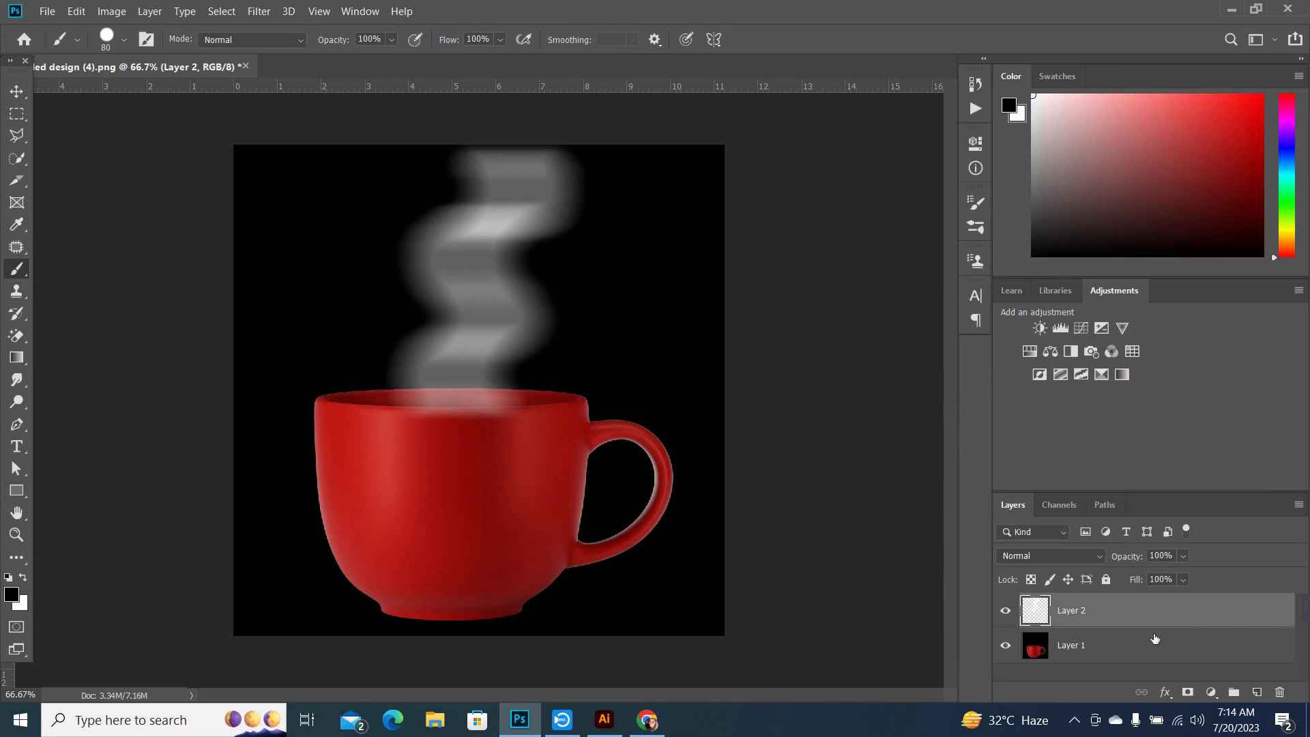
click(1188, 692)
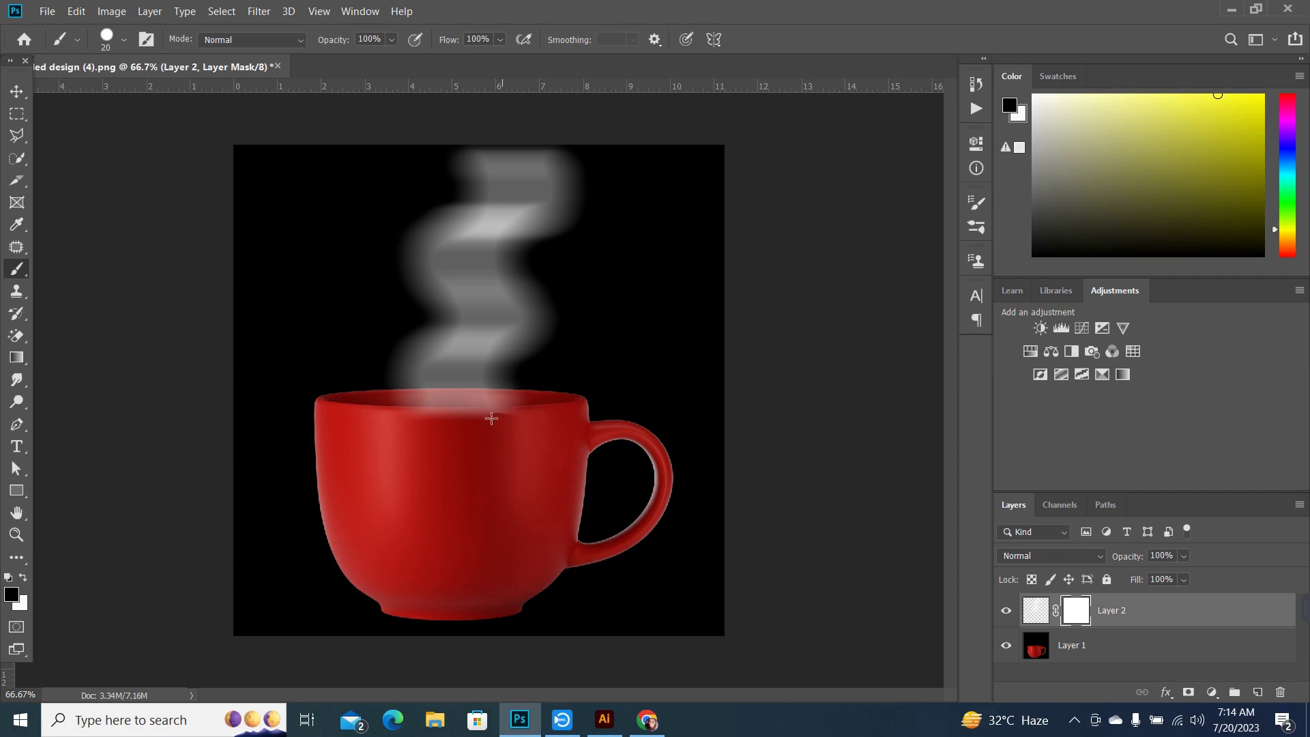
drag(505, 417, 422, 413)
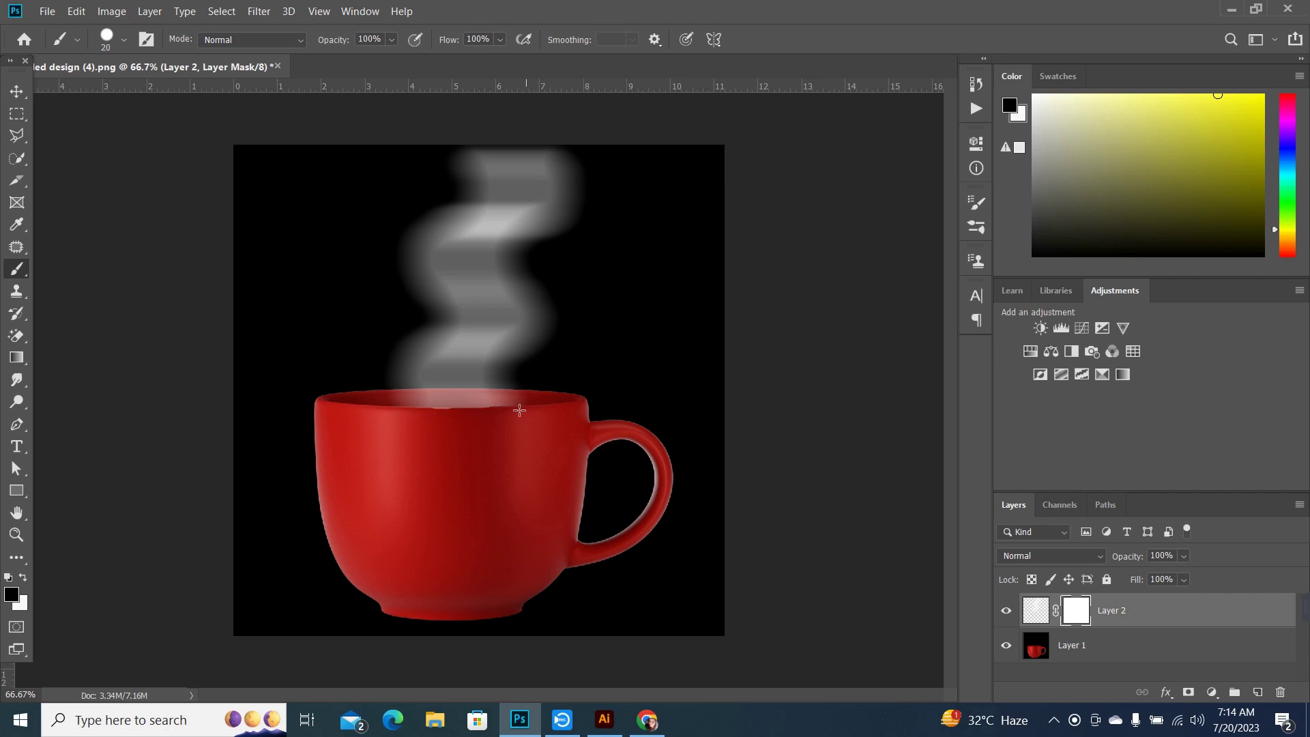
drag(520, 410, 416, 414)
click(25, 581)
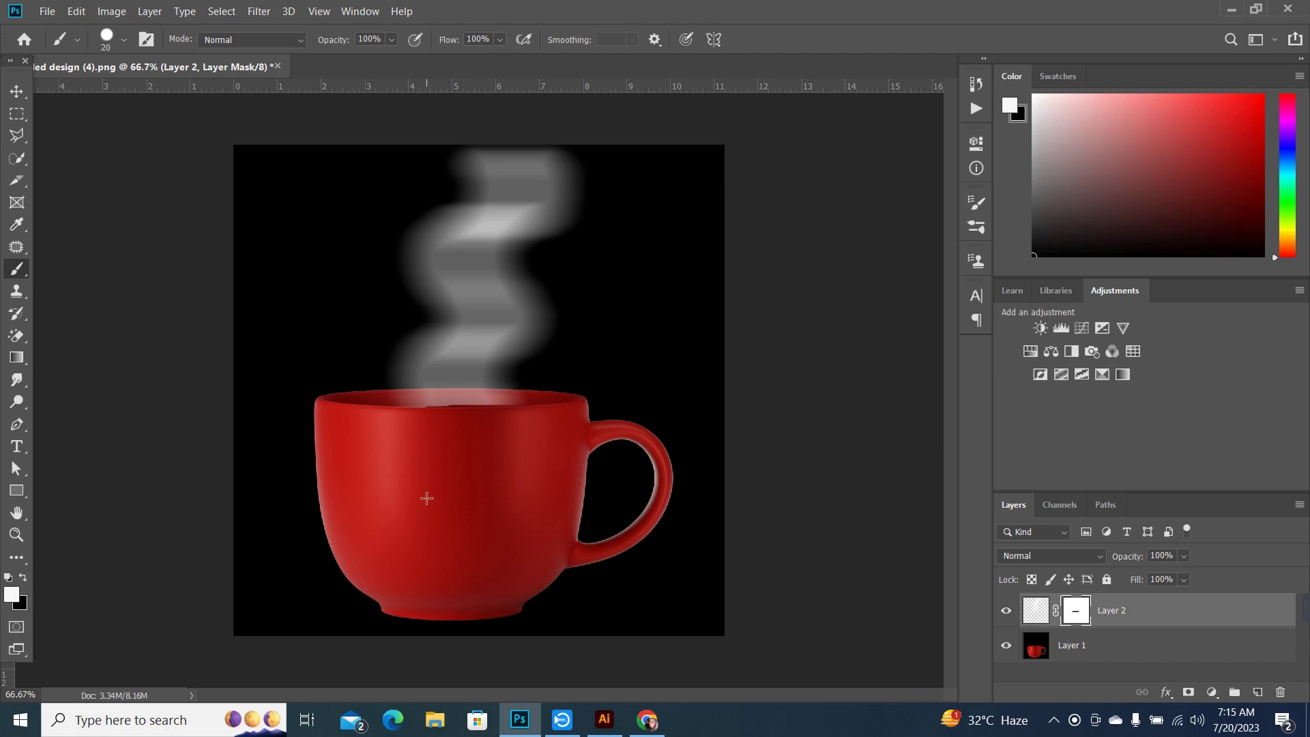
key(ctrl+z)
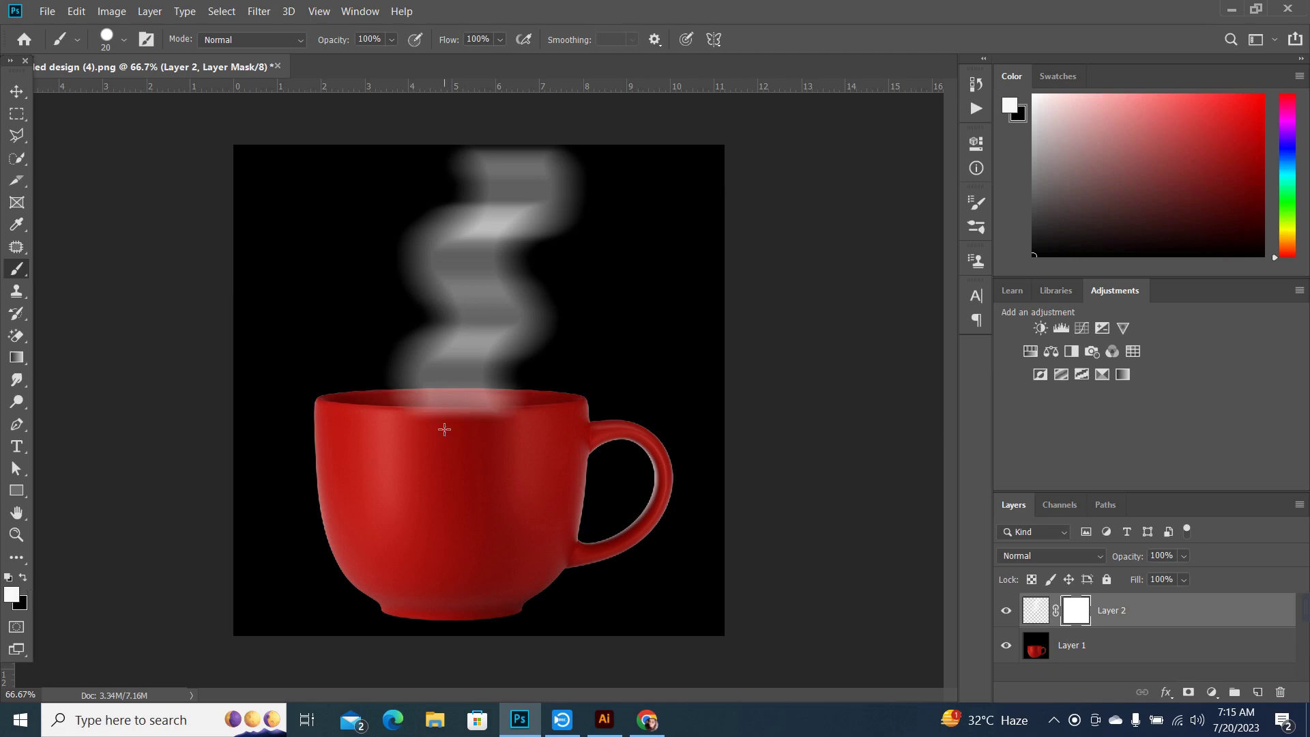
- Paint the mask along the cup rim with a black Soft Round brush to fade the steam's base
click(124, 42)
click(136, 229)
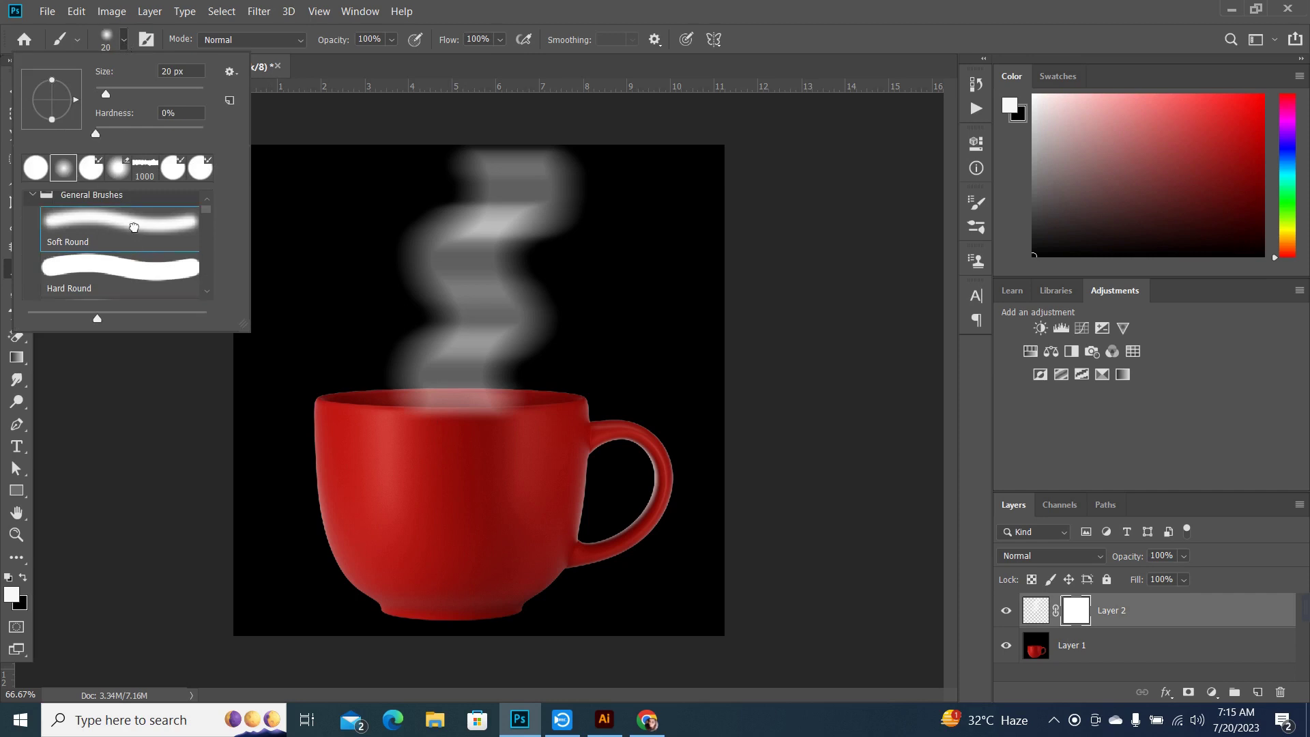
click(505, 430)
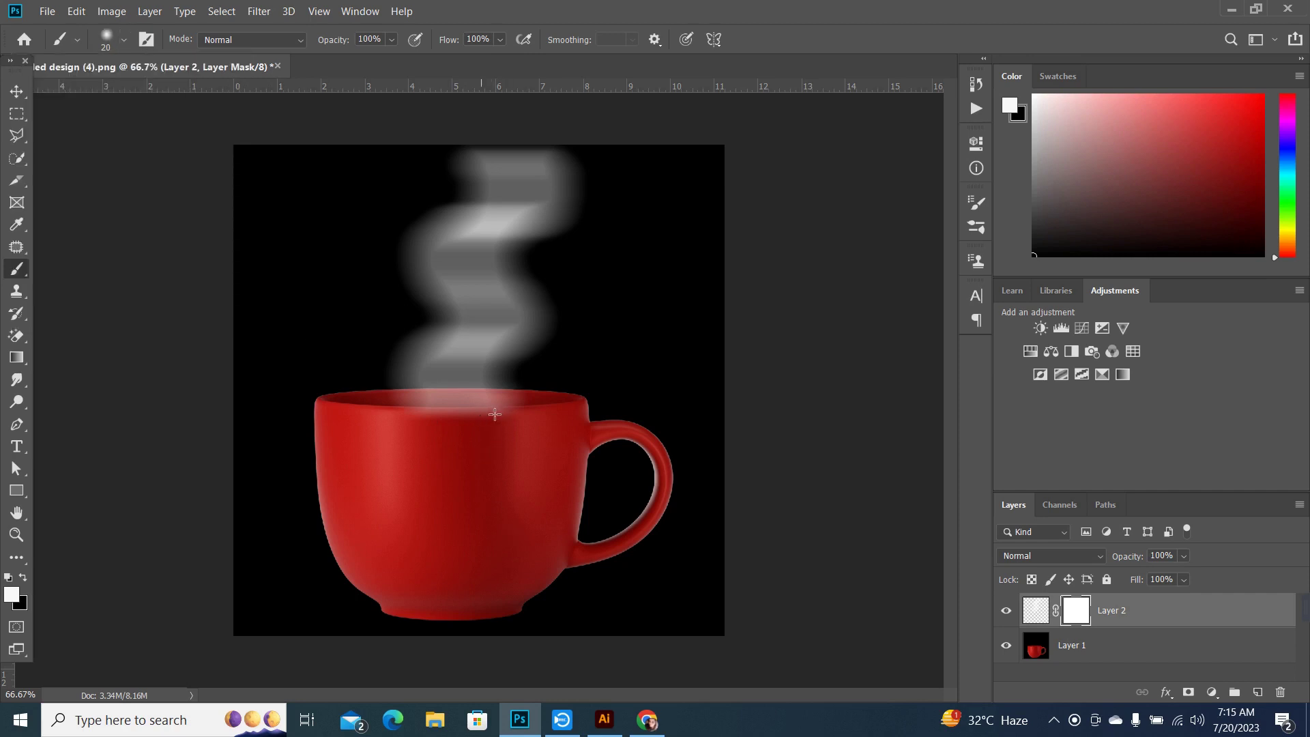
click(23, 578)
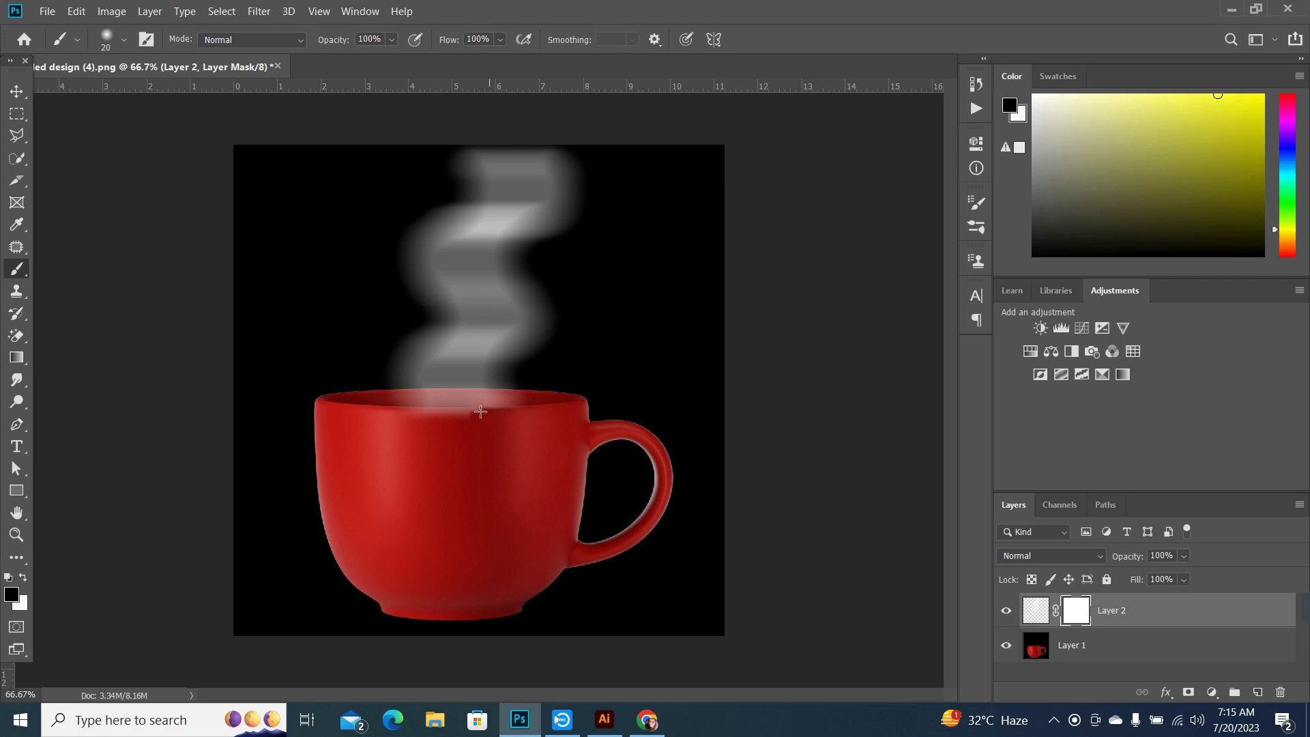
drag(480, 411, 441, 415)
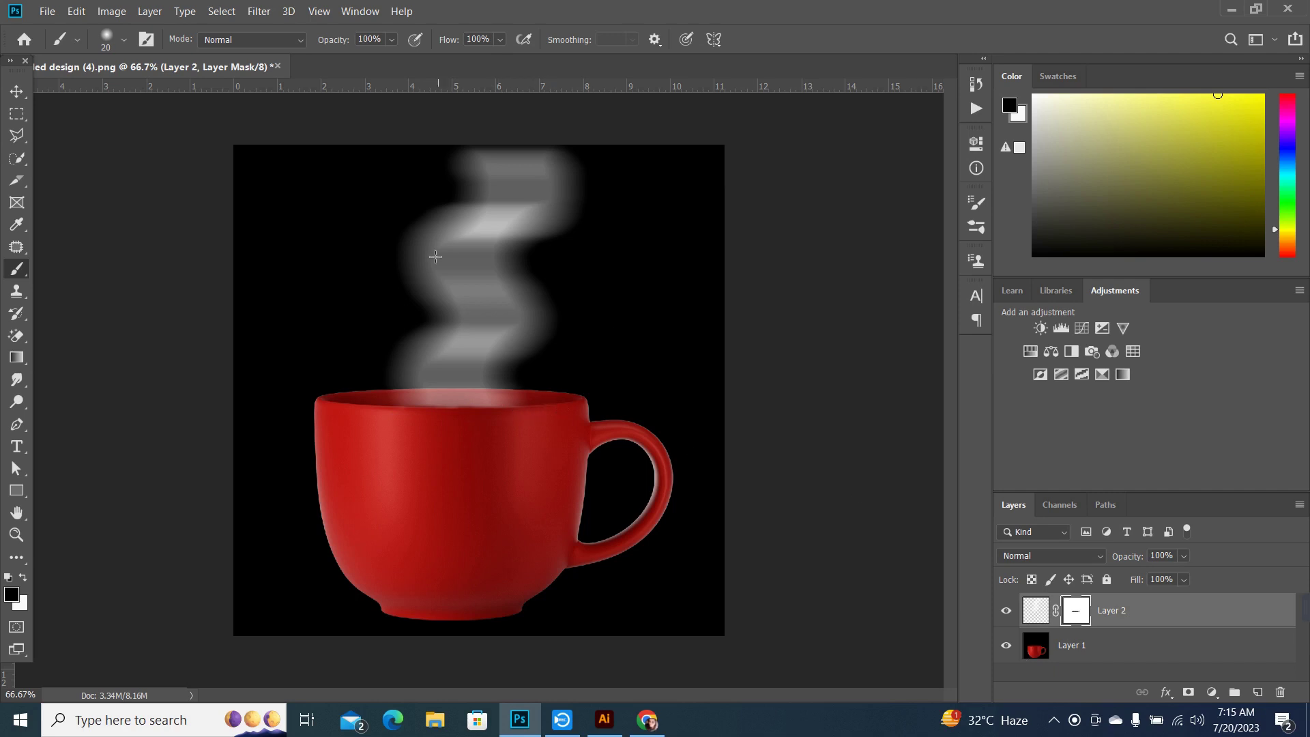
click(15, 92)
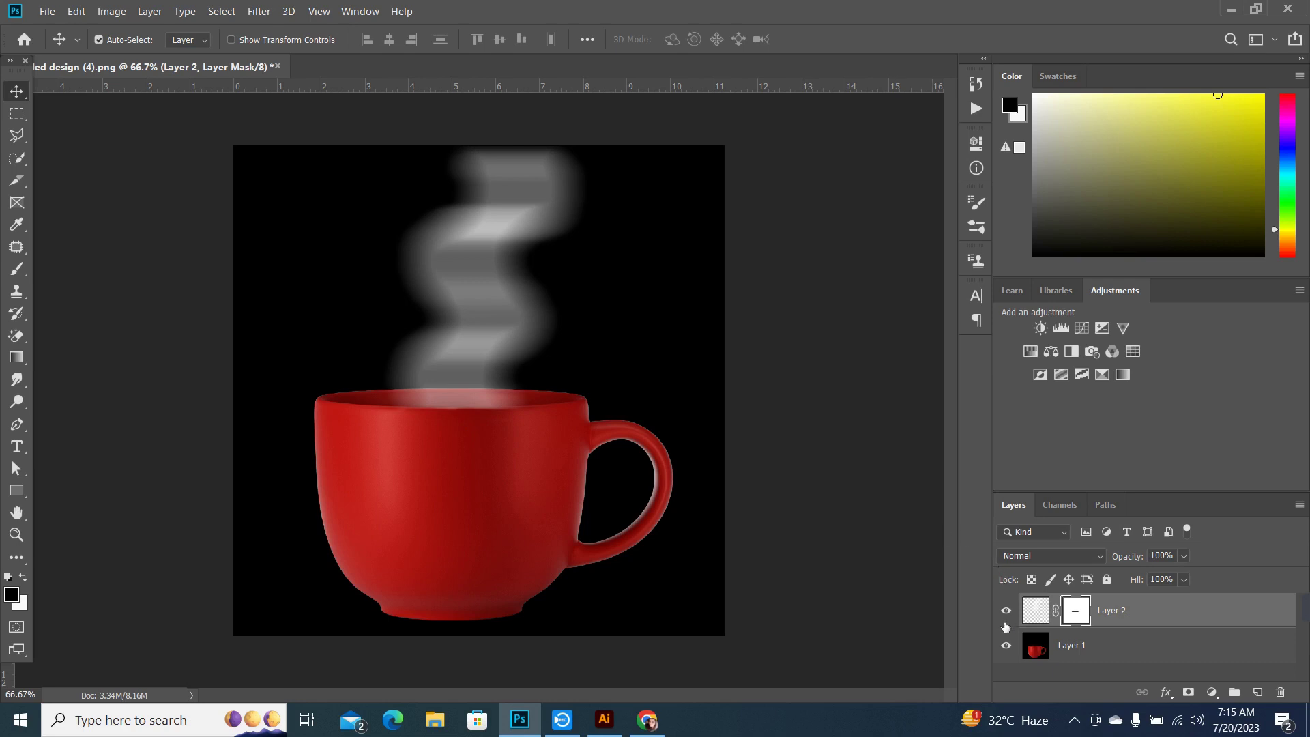
click(1007, 615)
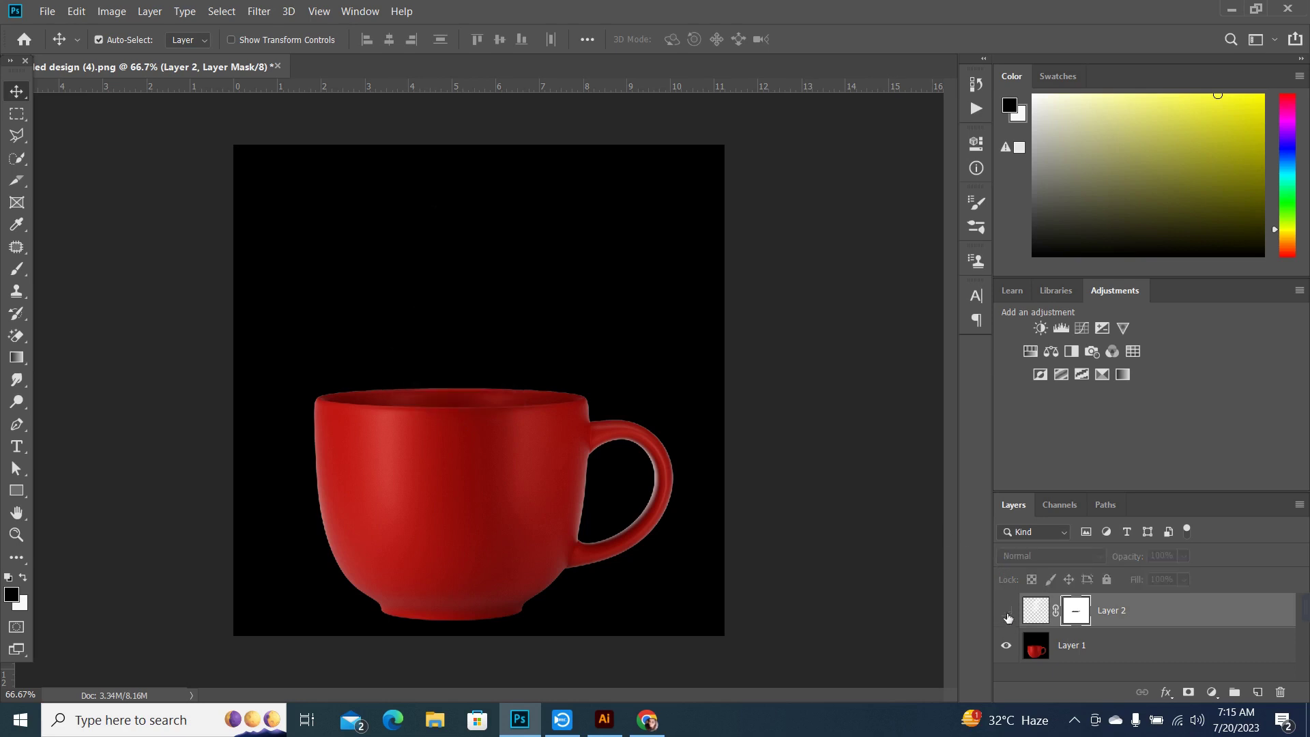
click(1007, 614)
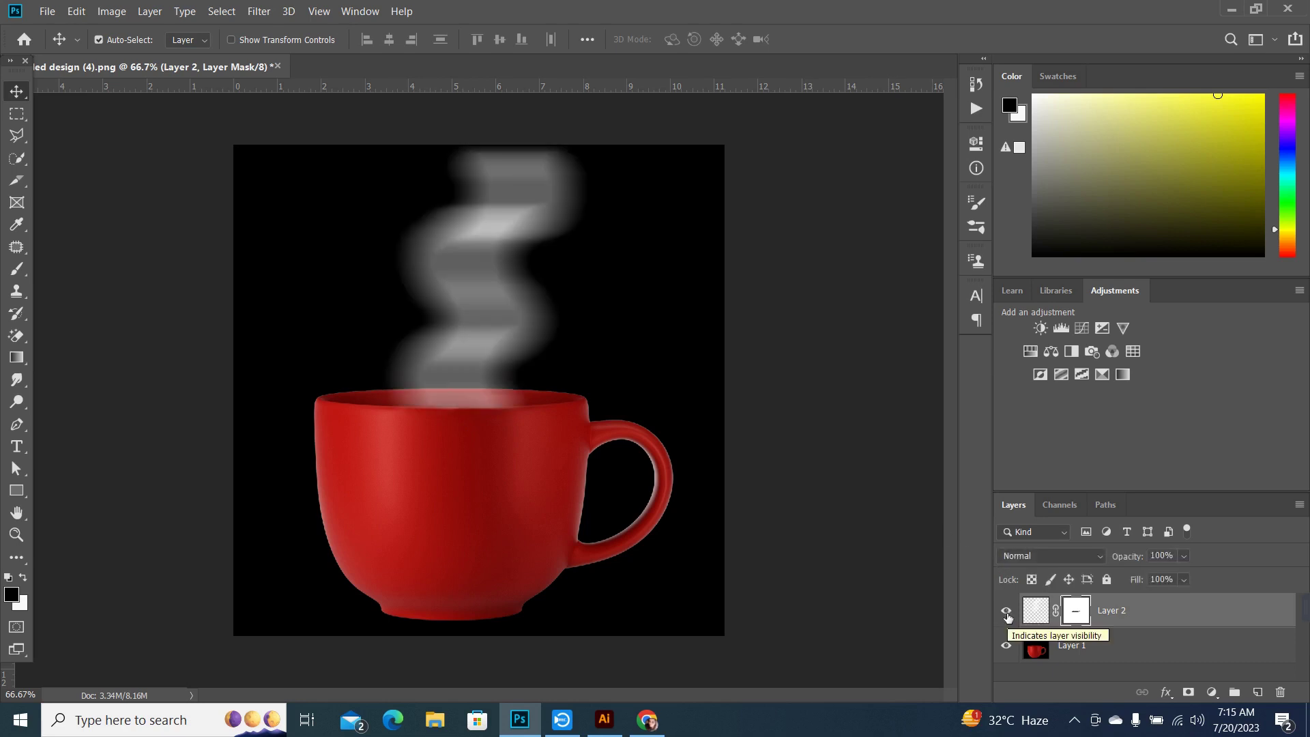
click(1008, 615)
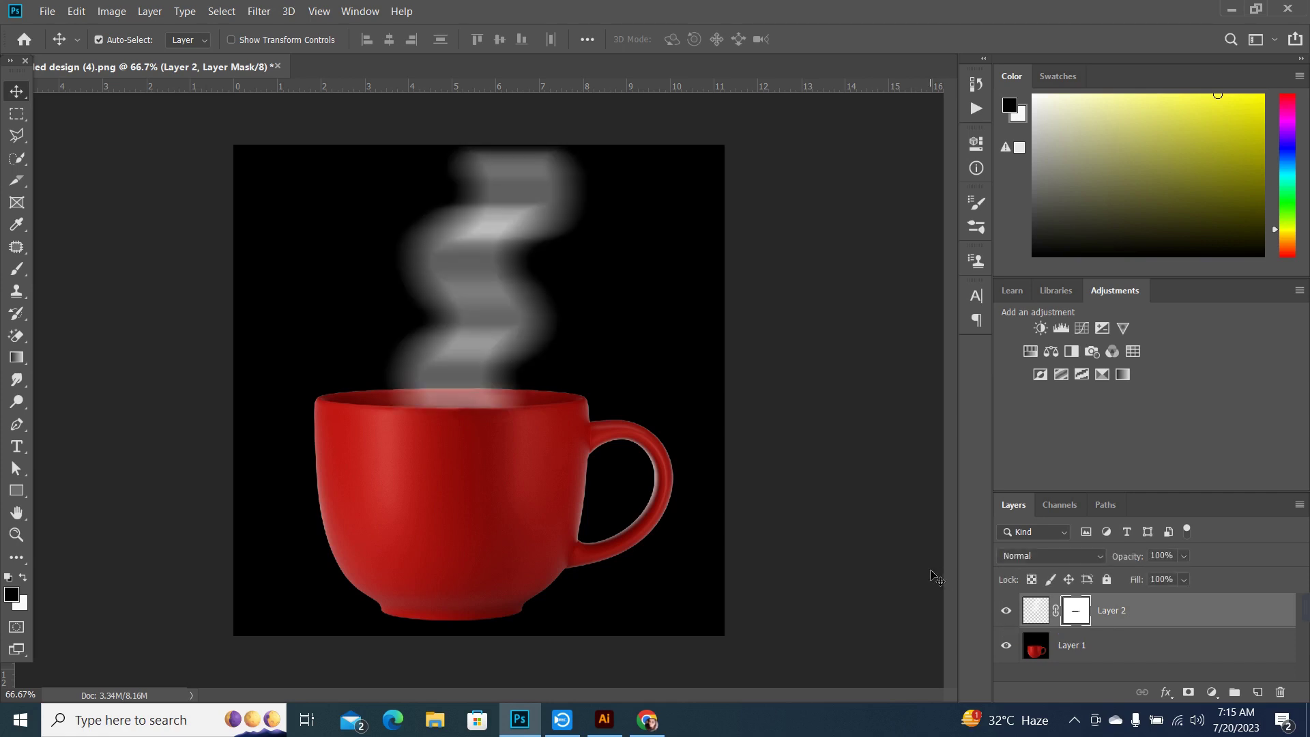
key(ctrl+minus)
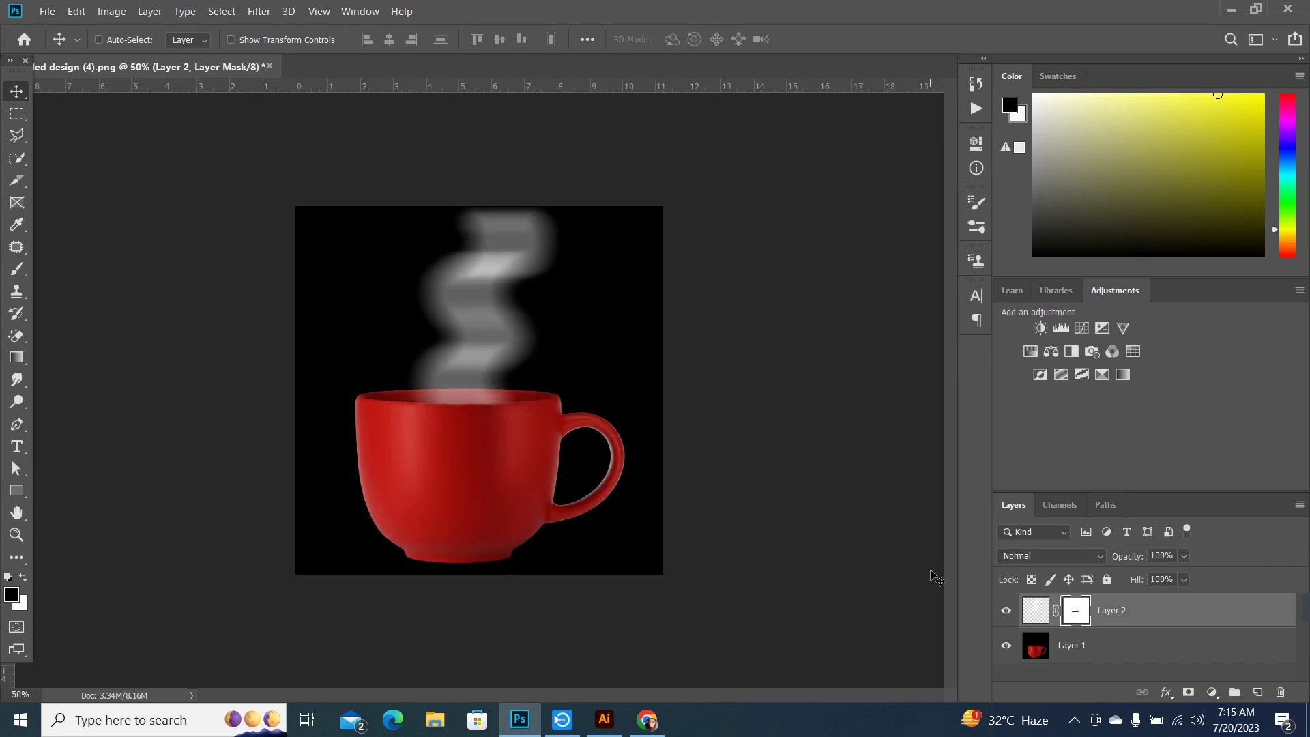